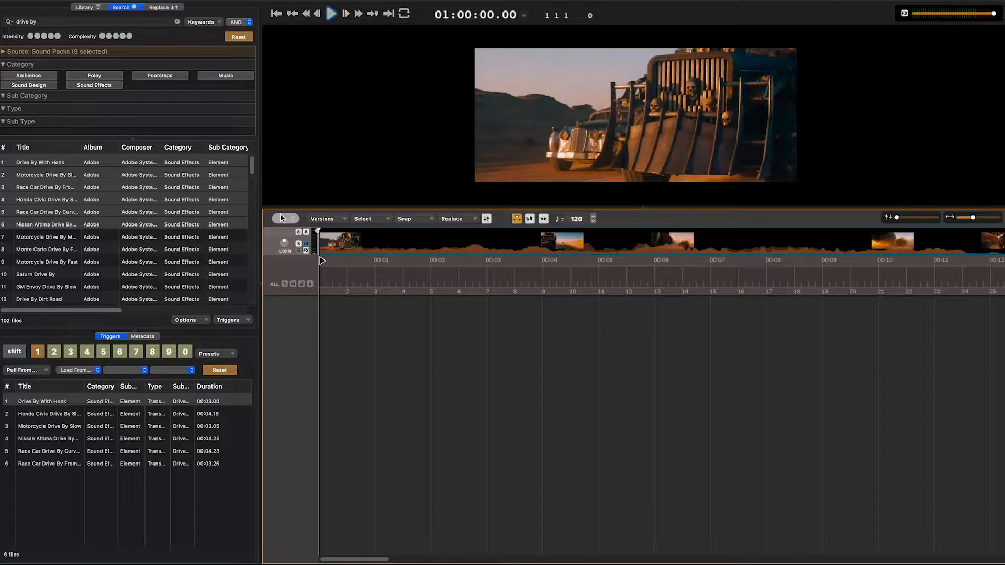
# - Add a drone and a bed layer at the start of the timeline and cycle the drone through alternative sounds
pyautogui.press('d')
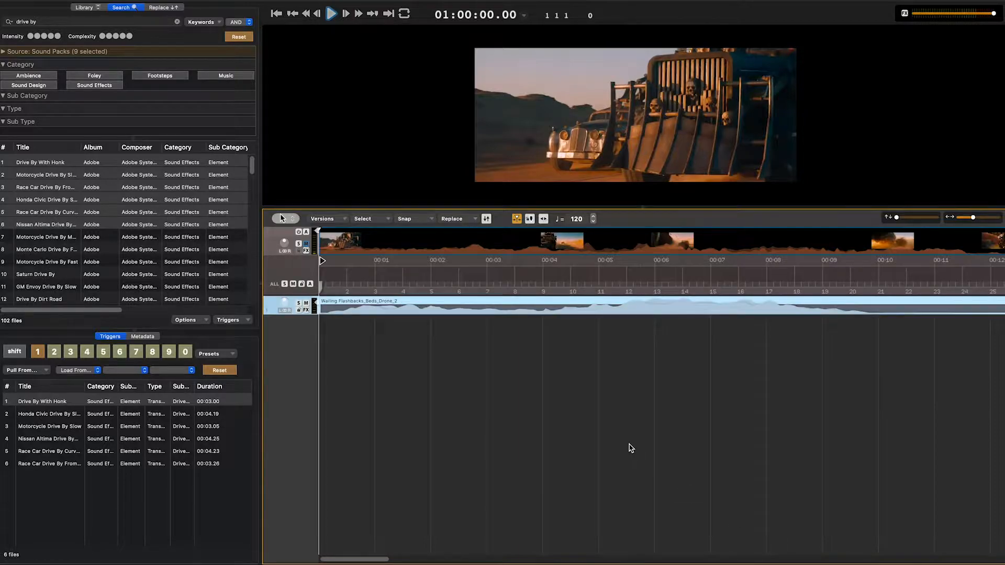
pyautogui.press('b')
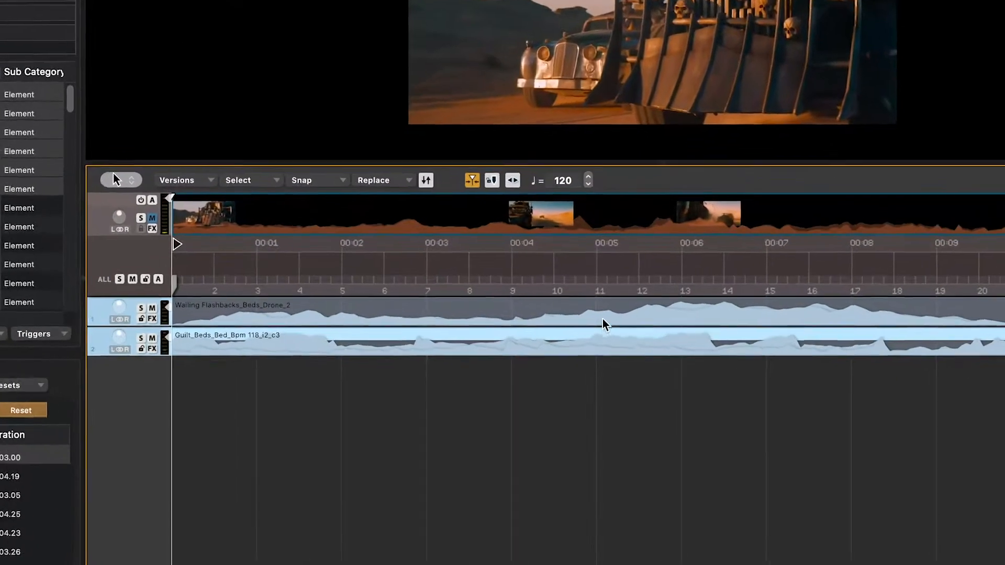
pyautogui.press('super+Down')
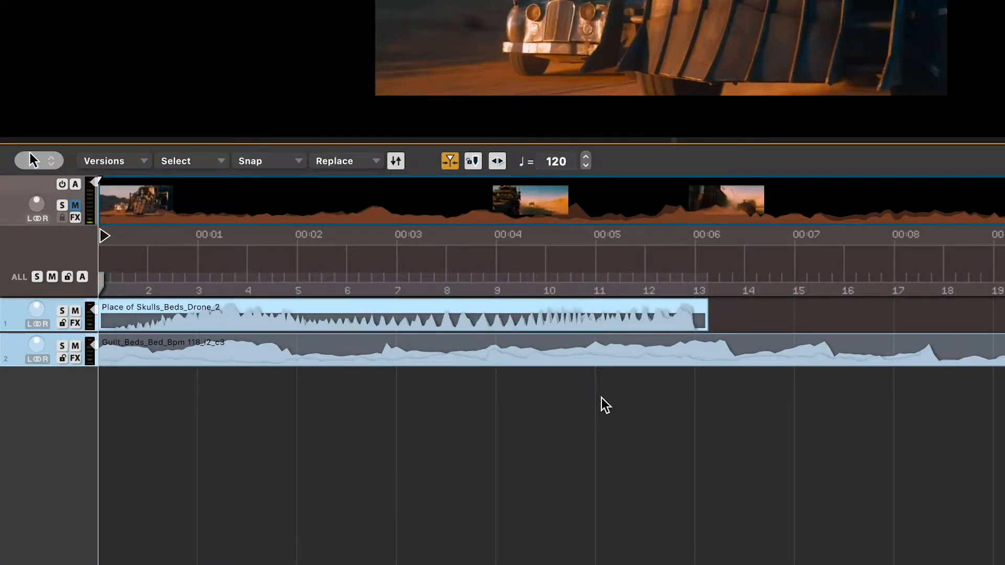
pyautogui.press('super+Up')
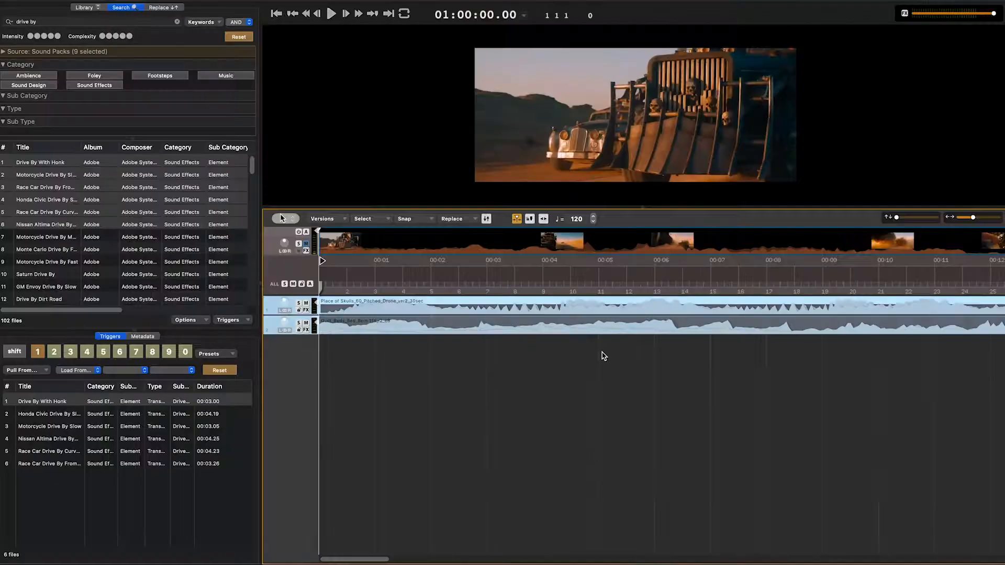
pyautogui.press('space')
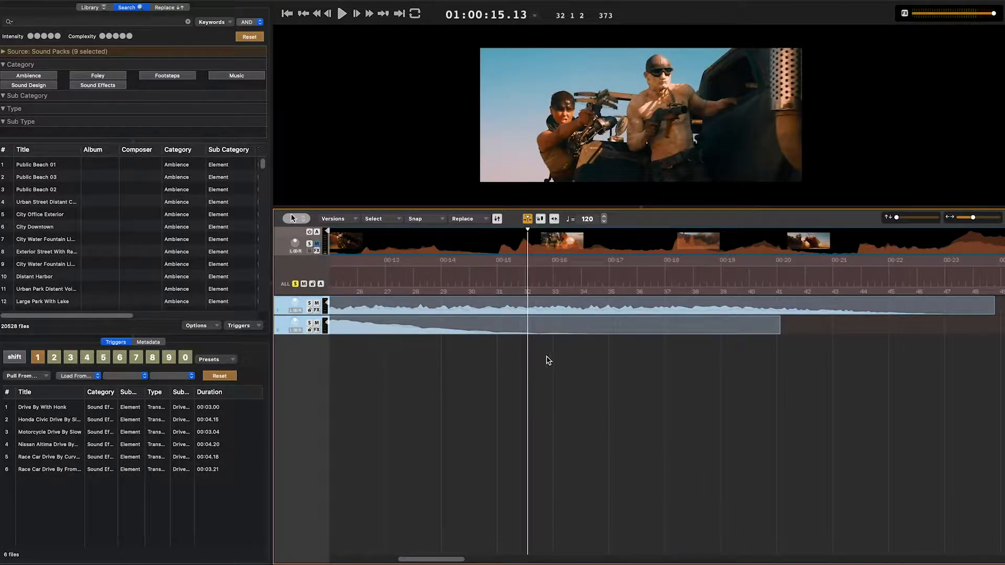
# - Add rise and hit sounds from the top two intensity levels, synced to the explosion at 01:00:15.17
pyautogui.click(547, 277)
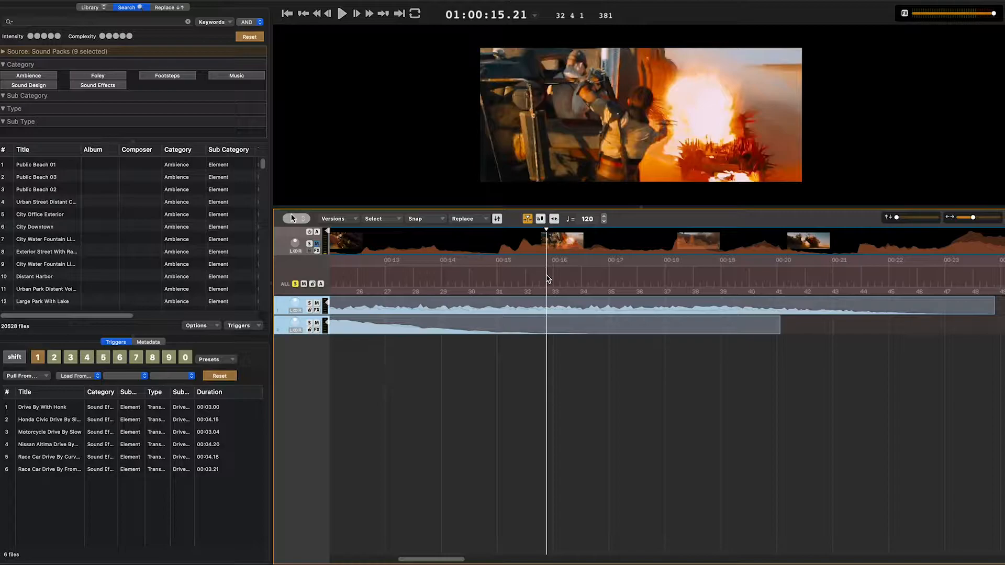
pyautogui.press('Left')
pyautogui.press('Left')
pyautogui.press('Left')
pyautogui.press('Left')
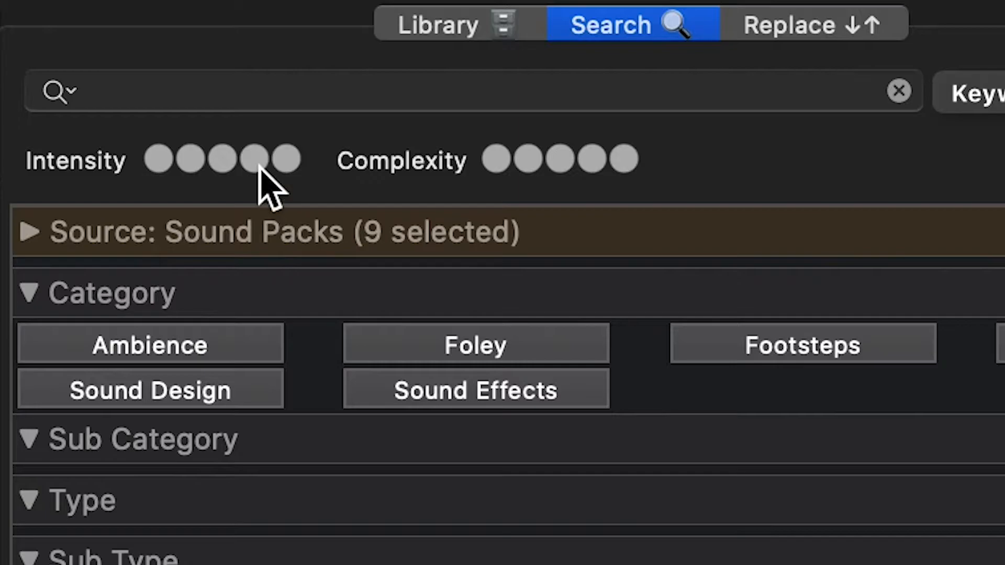
pyautogui.click(51, 37)
pyautogui.click(286, 165)
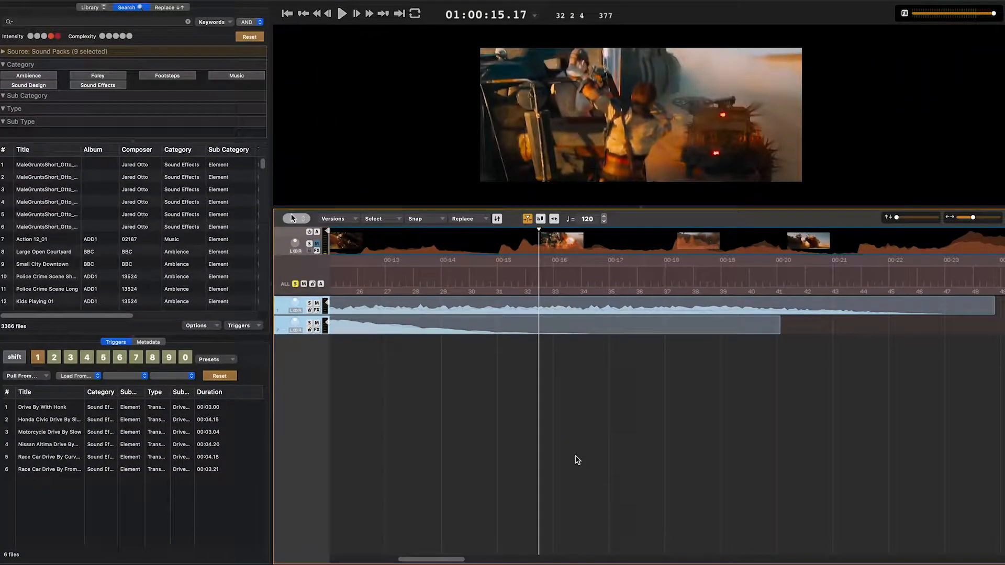
pyautogui.press('r')
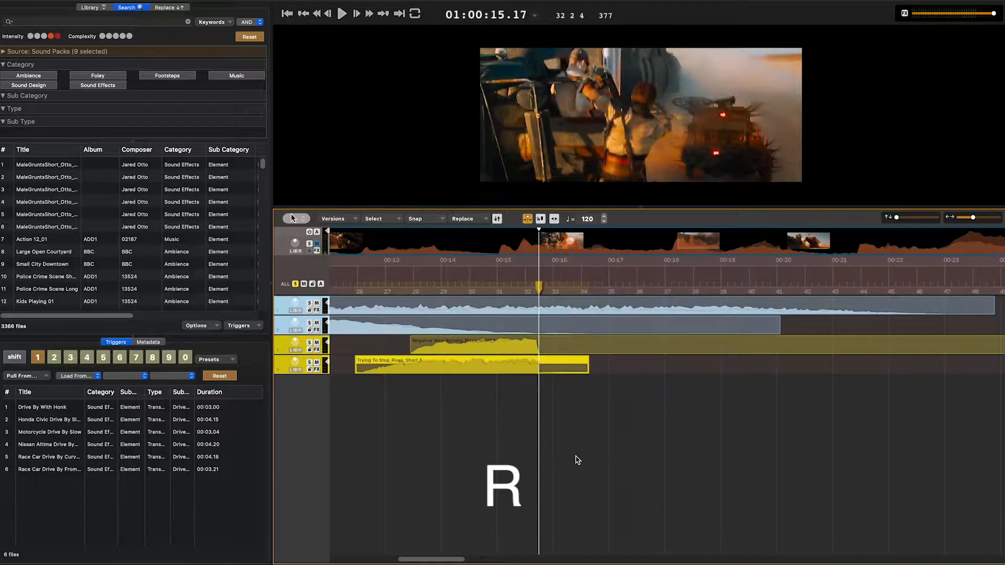
pyautogui.press('h')
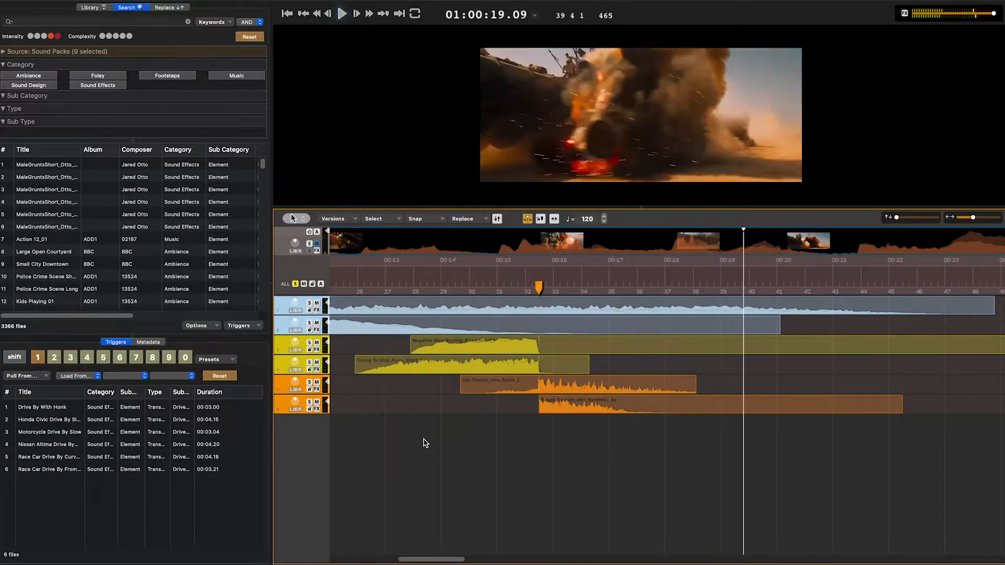
# - Replace the rise and hit clips around the explosion marker with alternative sounds
pyautogui.click(482, 373)
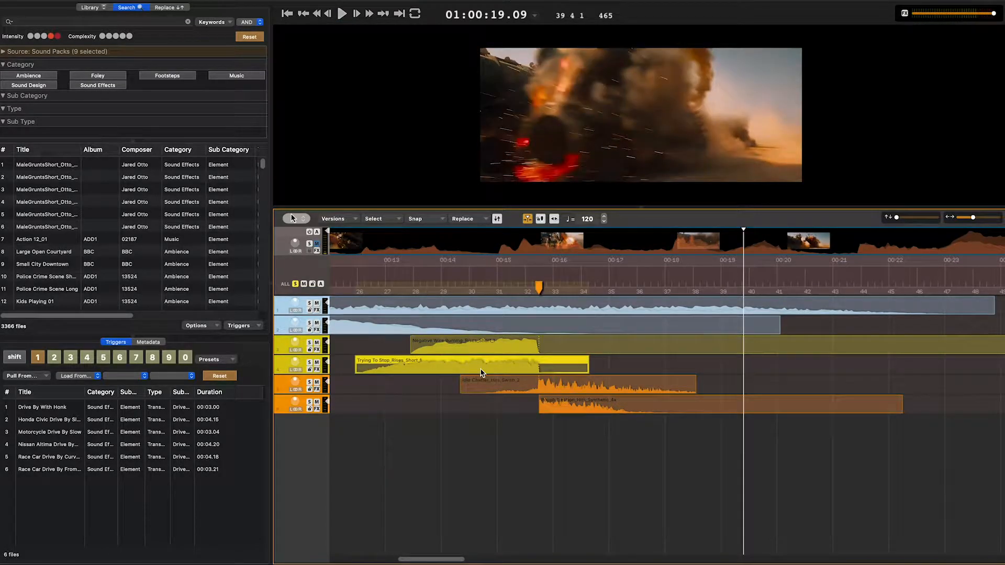
pyautogui.press('super+r')
pyautogui.press('super+r')
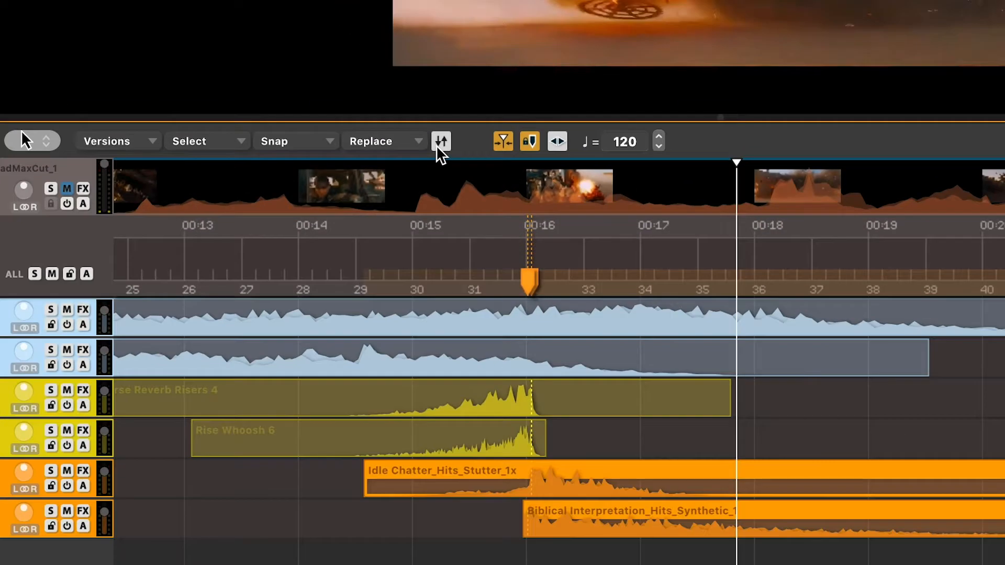
pyautogui.click(464, 262)
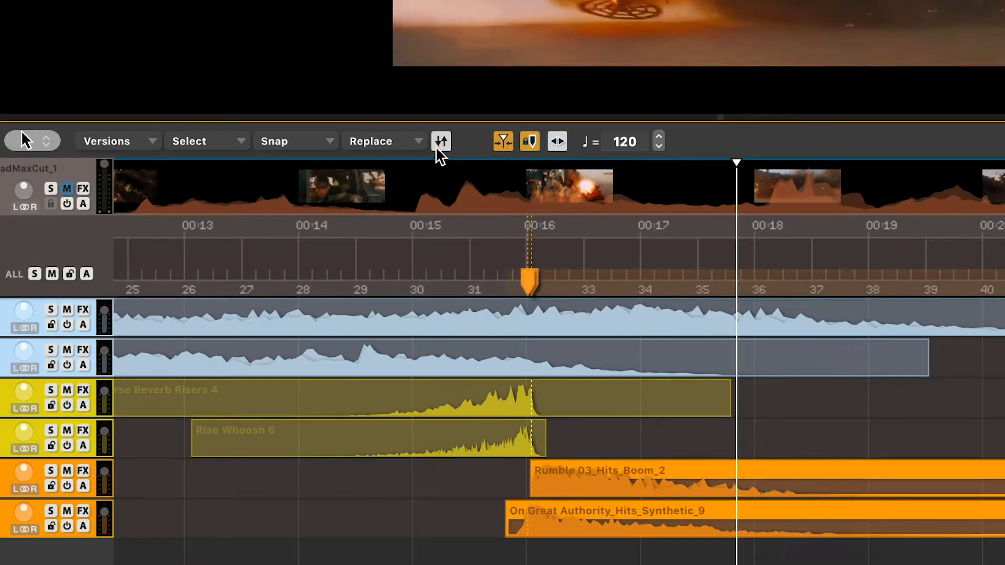
pyautogui.click(347, 254)
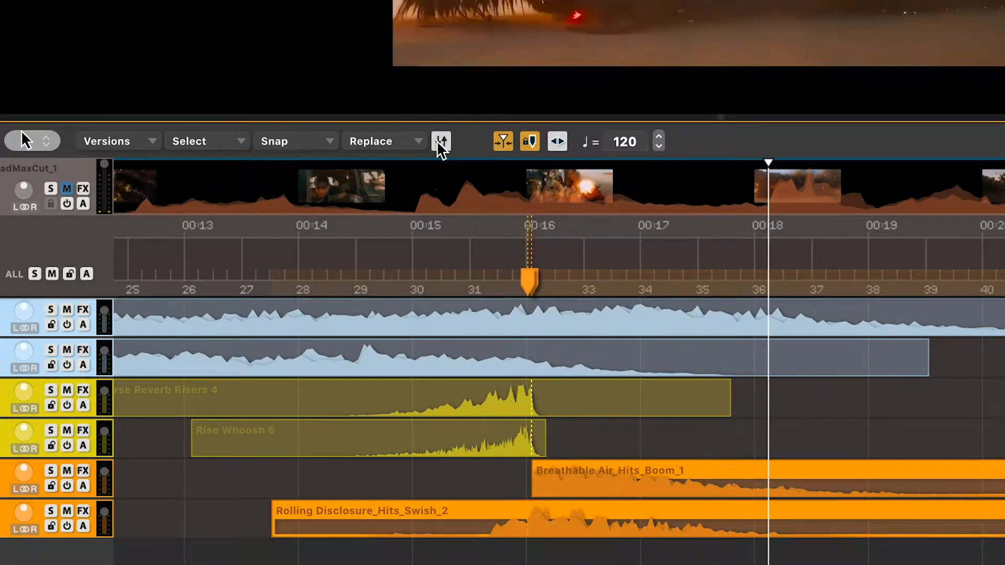
pyautogui.click(440, 143)
pyautogui.click(388, 250)
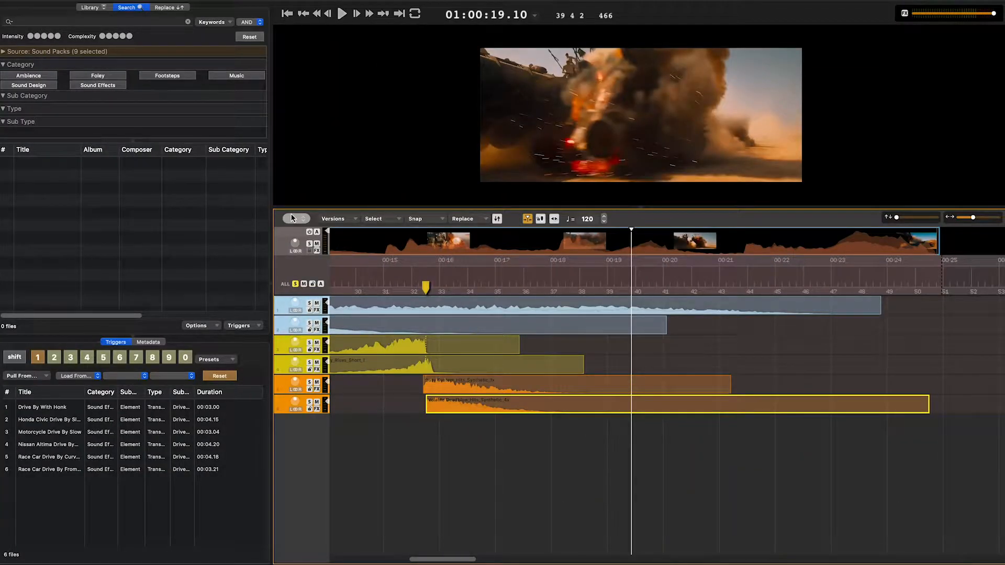
# - Create a Magic Marker at the second explosion, 00:19.12, and search its sounds for "explosion debris"
pyautogui.write('m')
pyautogui.write('explosion debris')
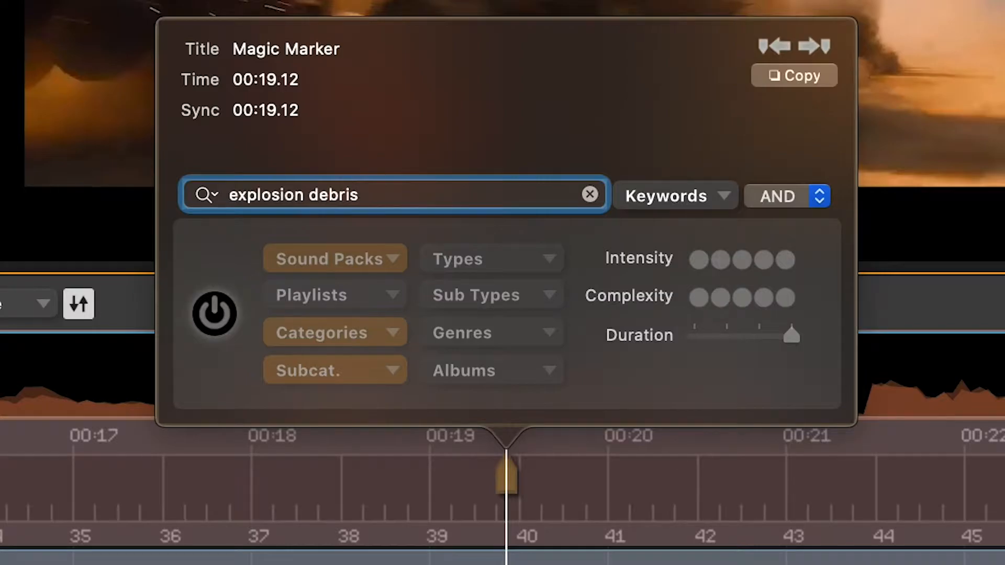
pyautogui.press('Return')
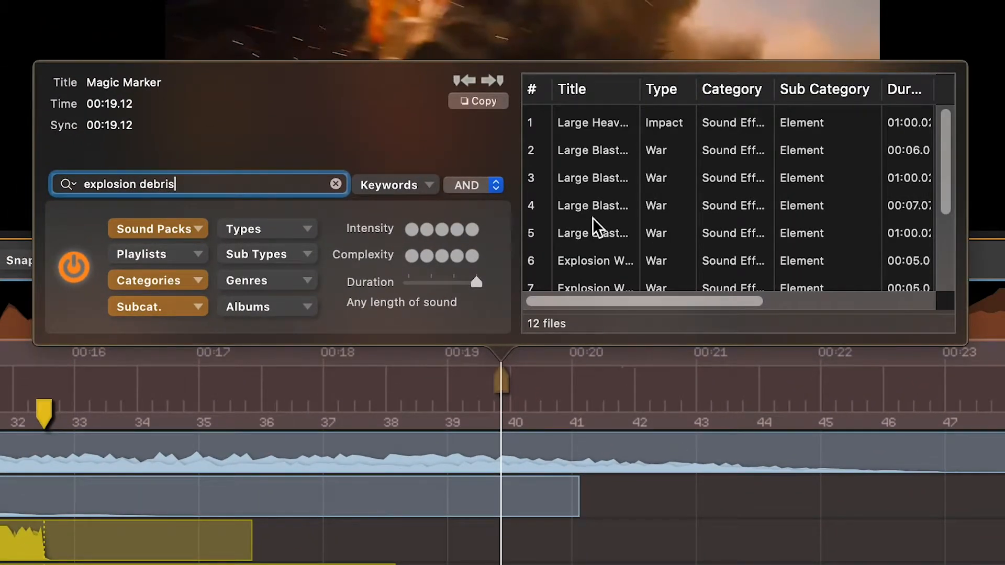
# - Audition the first three explosion results and place Large Blast With Debris And Fire 01 at the marker
pyautogui.click(591, 124)
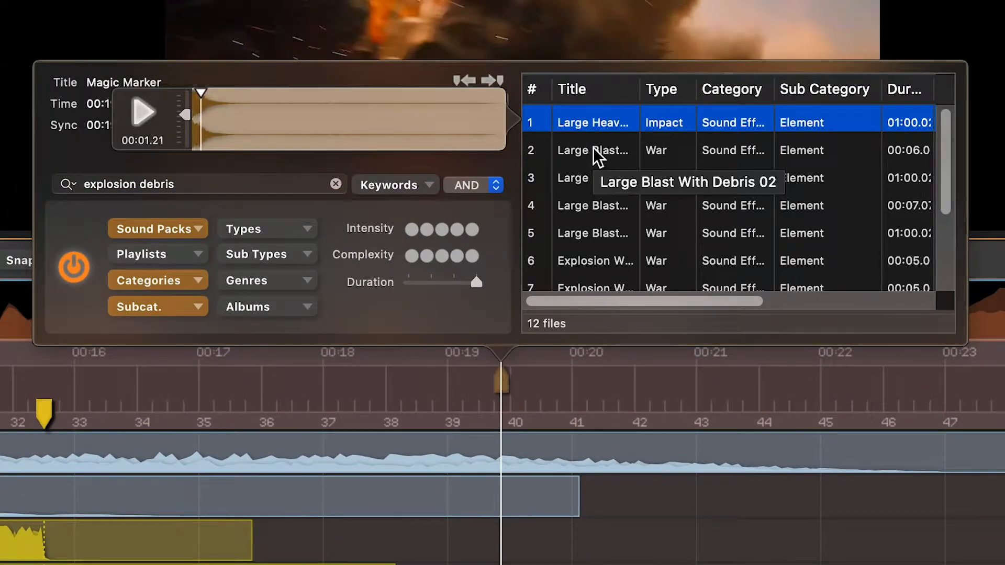
pyautogui.click(593, 146)
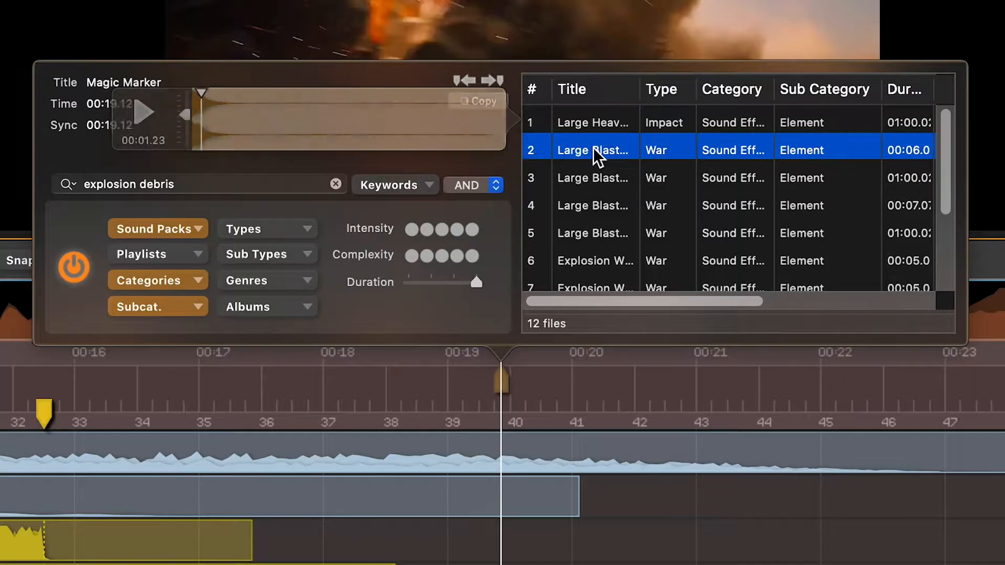
pyautogui.click(592, 173)
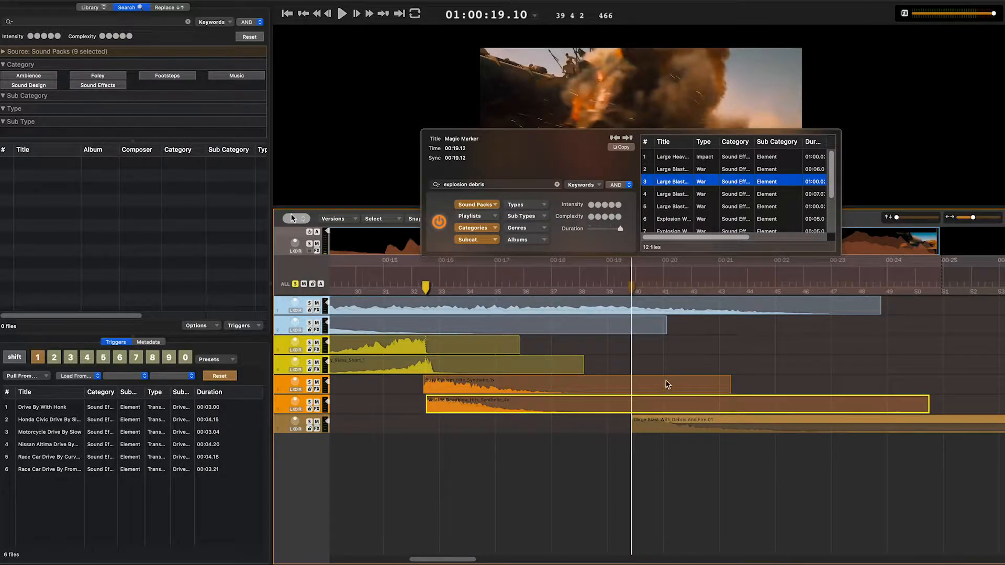
pyautogui.press('Return')
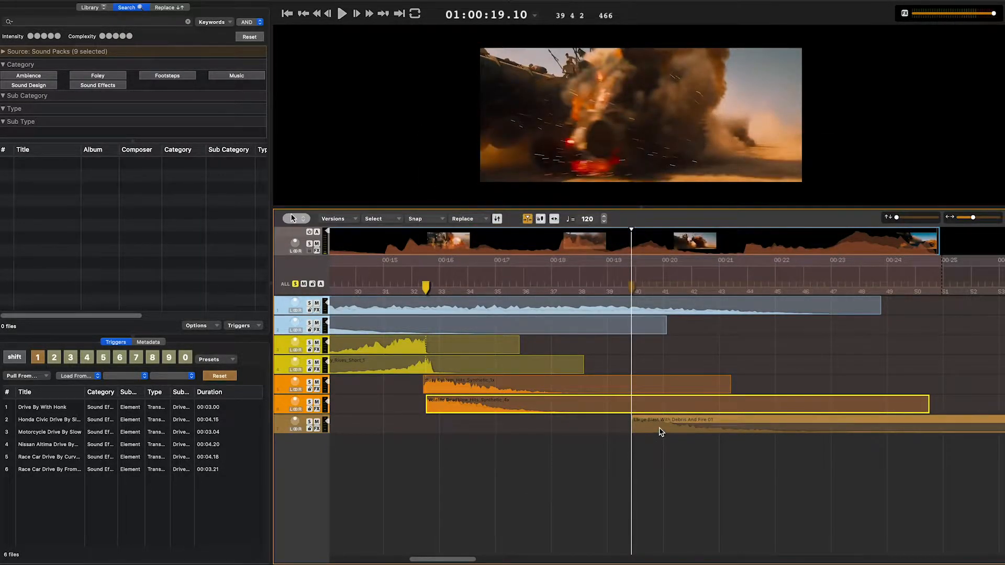
# - Duplicate the debris blast clip onto a new track below and audition replacement sounds for it from the War Blast folder
pyautogui.moveTo(660, 432); pyautogui.dragTo(660, 453)
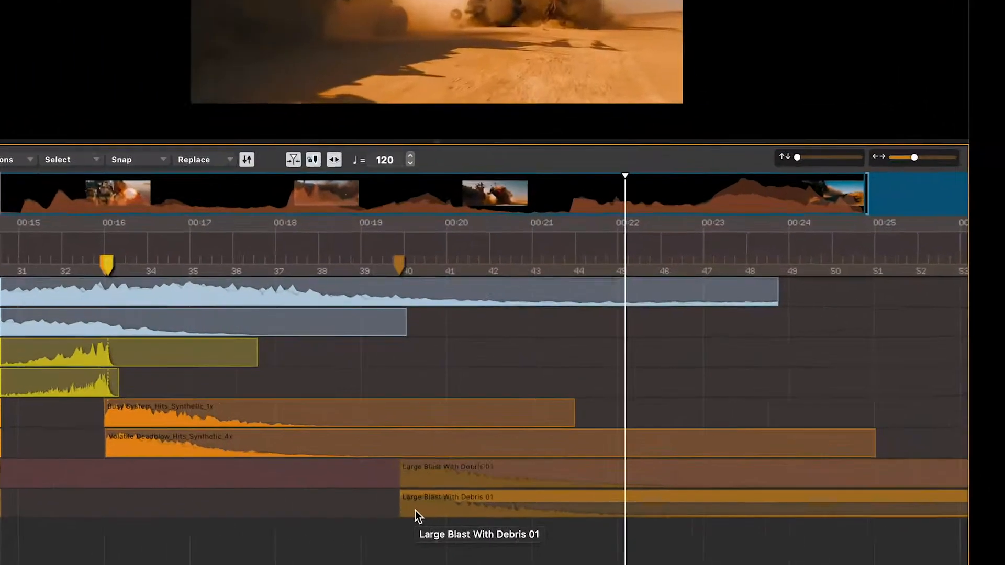
pyautogui.hotkey('shift', 'r')
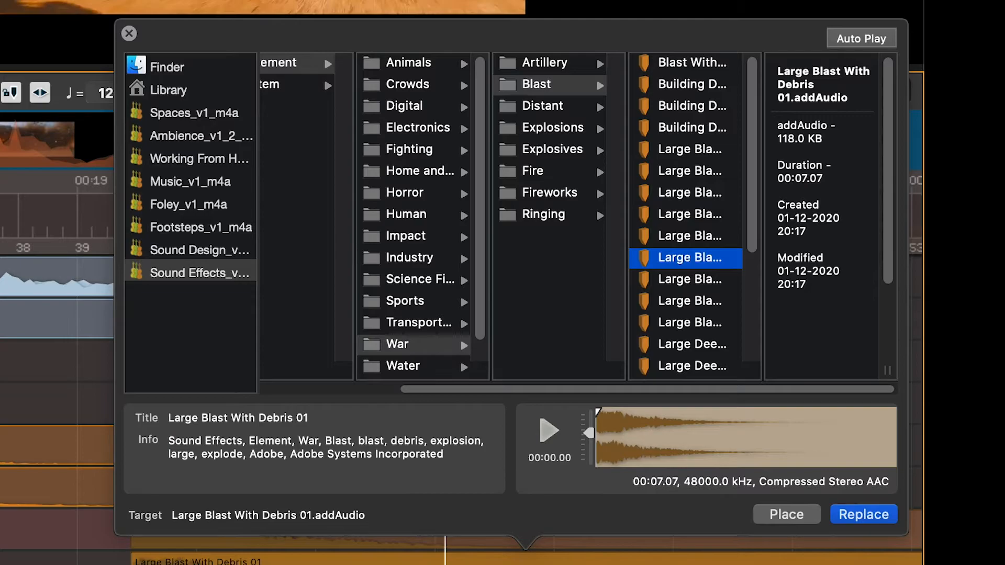
pyautogui.click(681, 301)
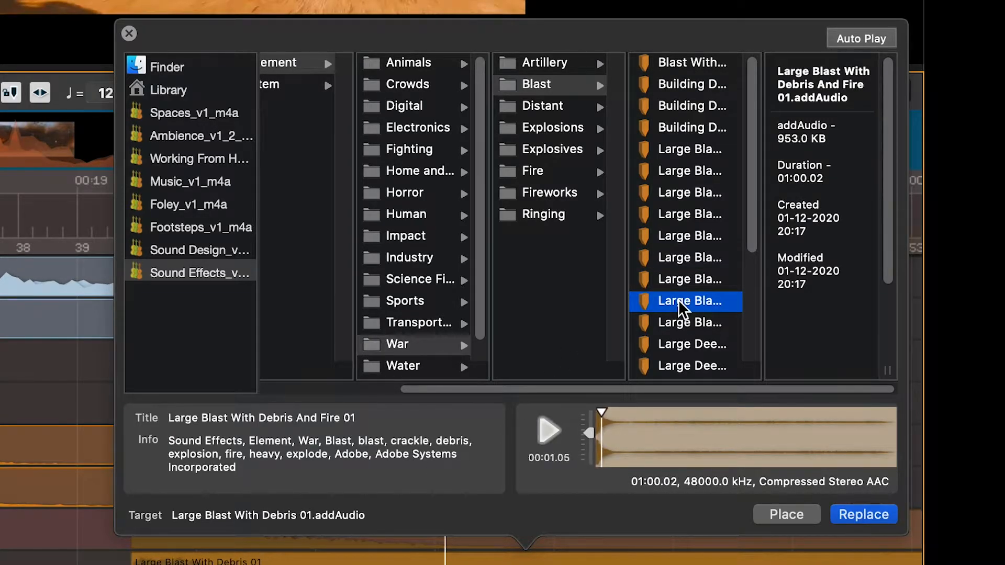
pyautogui.click(681, 321)
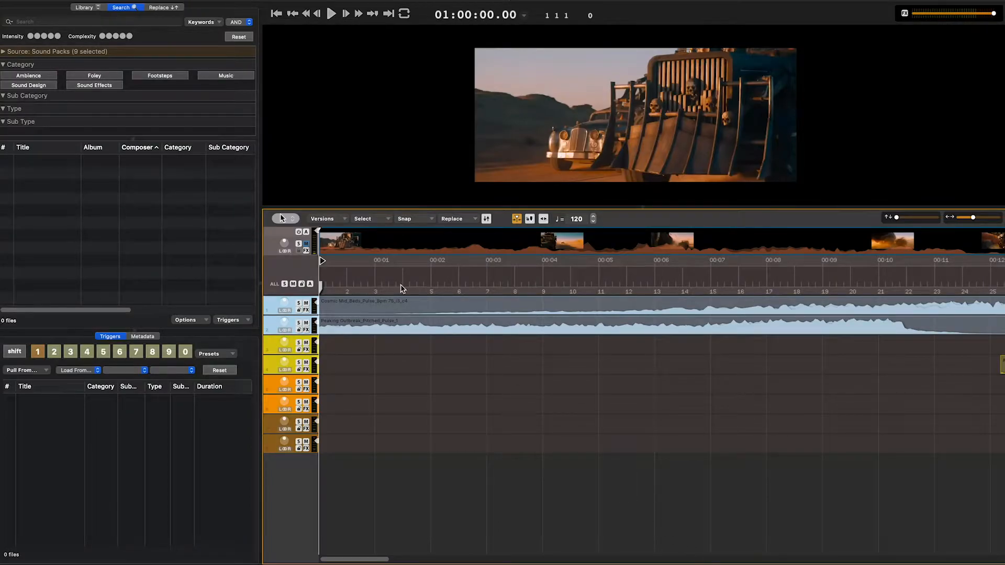
# - Search the sound packs for "drive by" and load the first six results into trigger 1
pyautogui.click(134, 22)
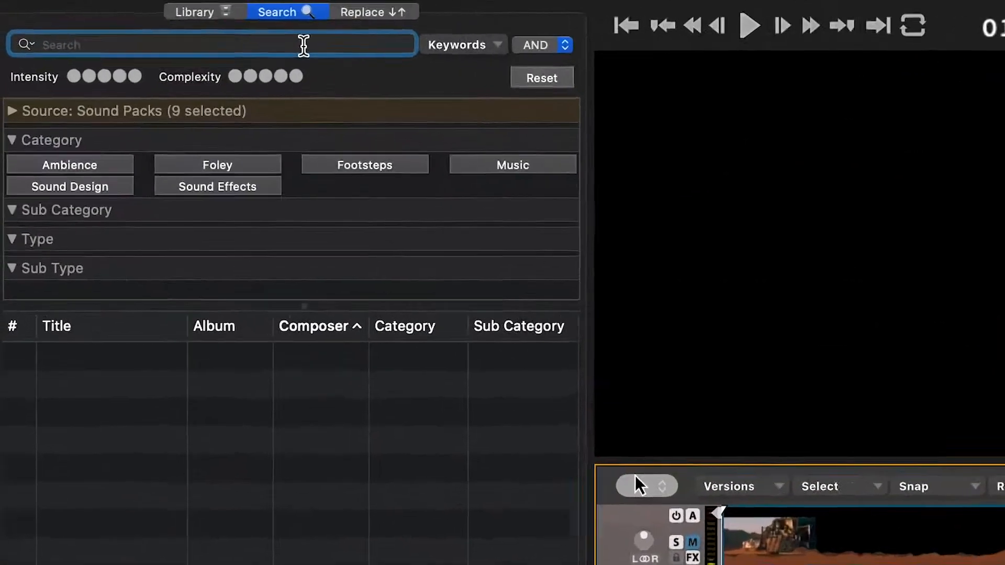
pyautogui.write('drive by')
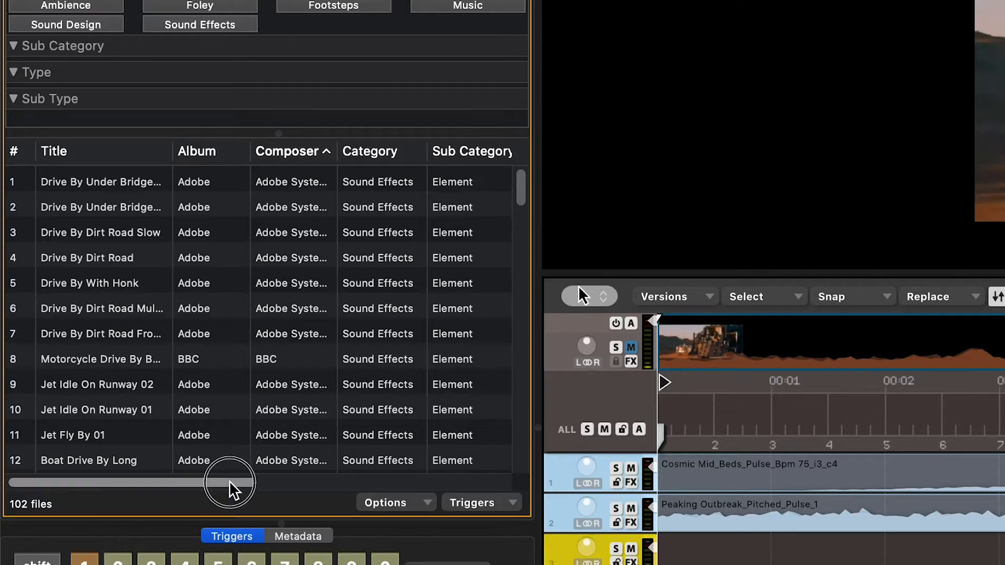
pyautogui.moveTo(231, 484); pyautogui.dragTo(490, 485)
pyautogui.click(287, 161)
pyautogui.moveTo(359, 482); pyautogui.dragTo(106, 484)
pyautogui.click(73, 184)
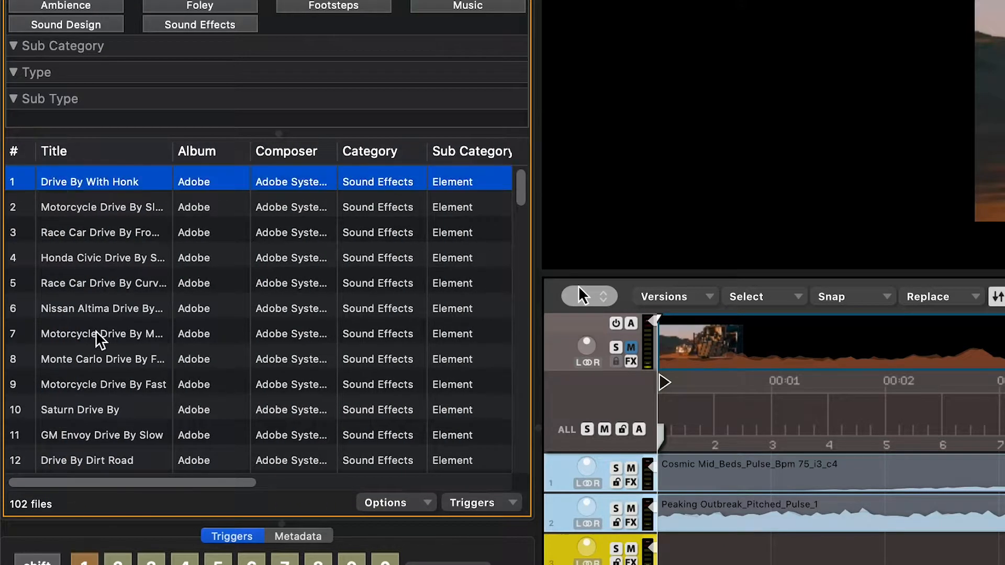
pyautogui.keyDown('shift'); pyautogui.click(103, 314); pyautogui.keyUp('shift')
pyautogui.moveTo(83, 217); pyautogui.dragTo(192, 564)
# - Play the video at 1/3 speed and perform four drive-by sounds with trigger 1 as the vehicles pass
pyautogui.press('l')
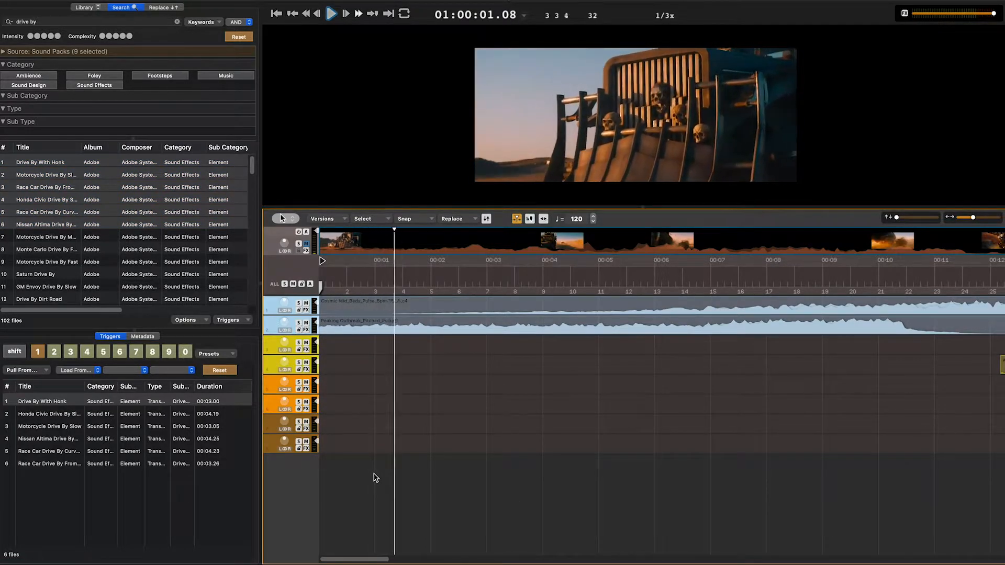
pyautogui.press('1')
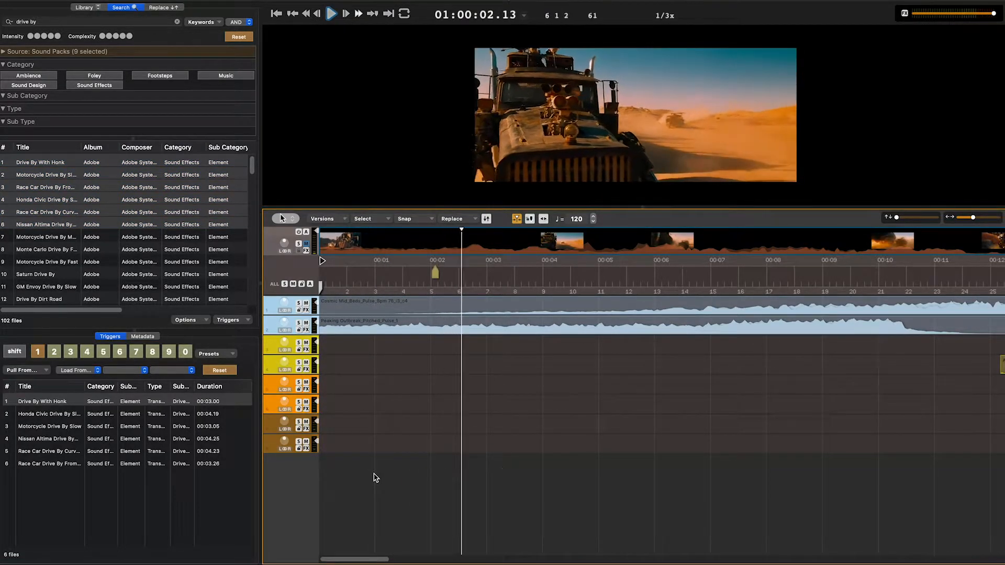
pyautogui.press('1')
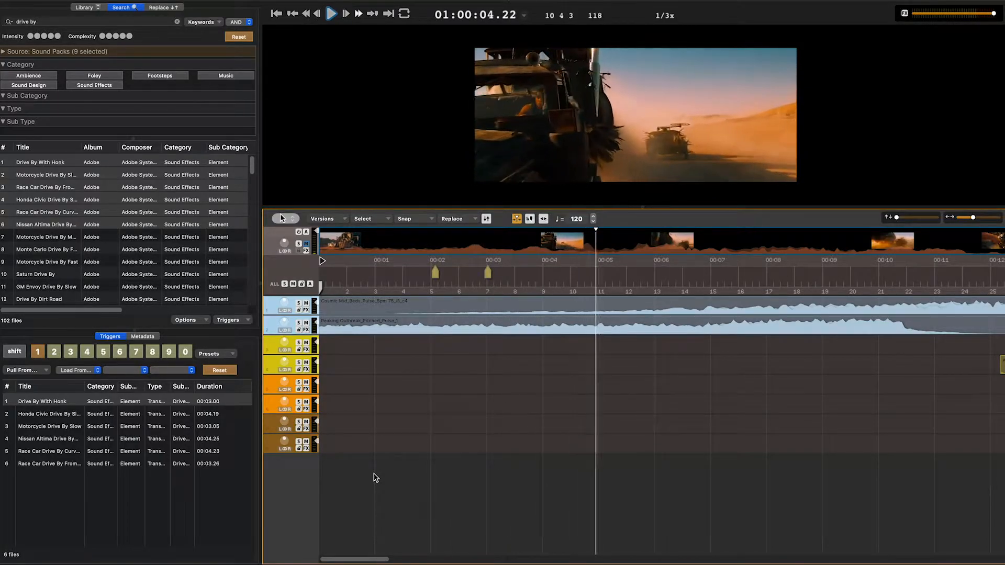
pyautogui.press('1')
pyautogui.press('1')
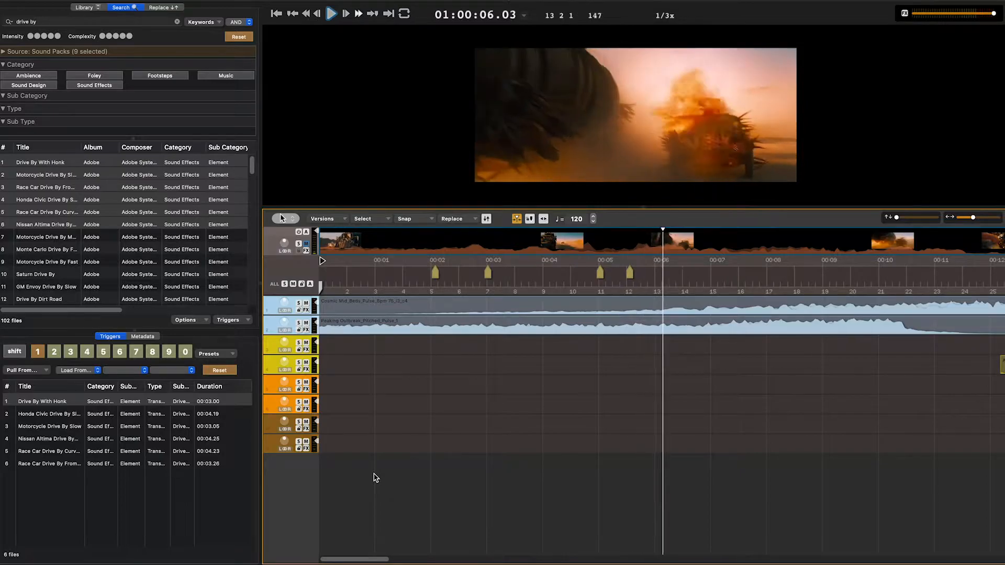
pyautogui.press('space')
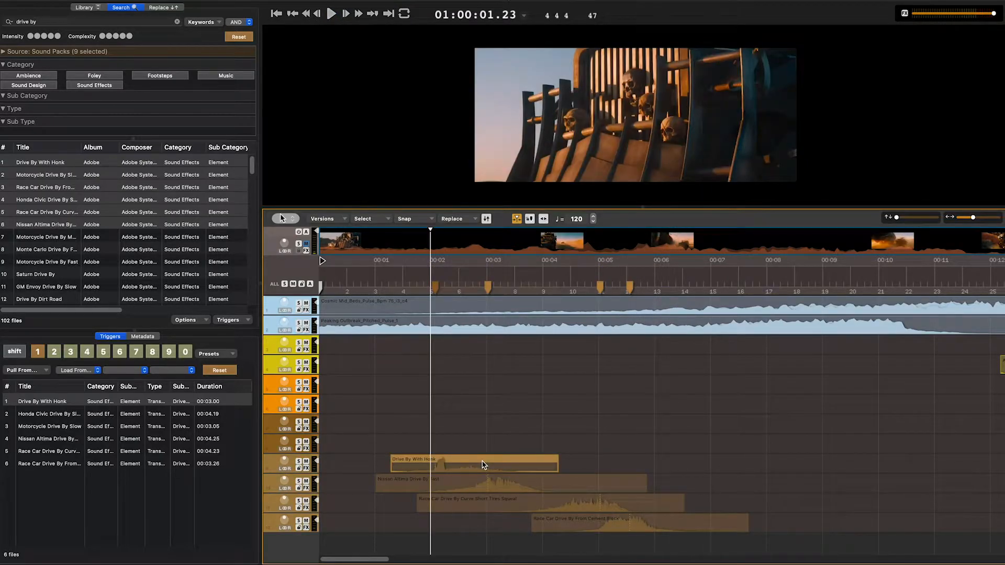
# - Nudge the Drive By With Honk clip two frames earlier, and select the race car drive-by clip on the lowest track
pyautogui.click(483, 465)
pyautogui.press(',')
pyautogui.press(',')
pyautogui.press(',')
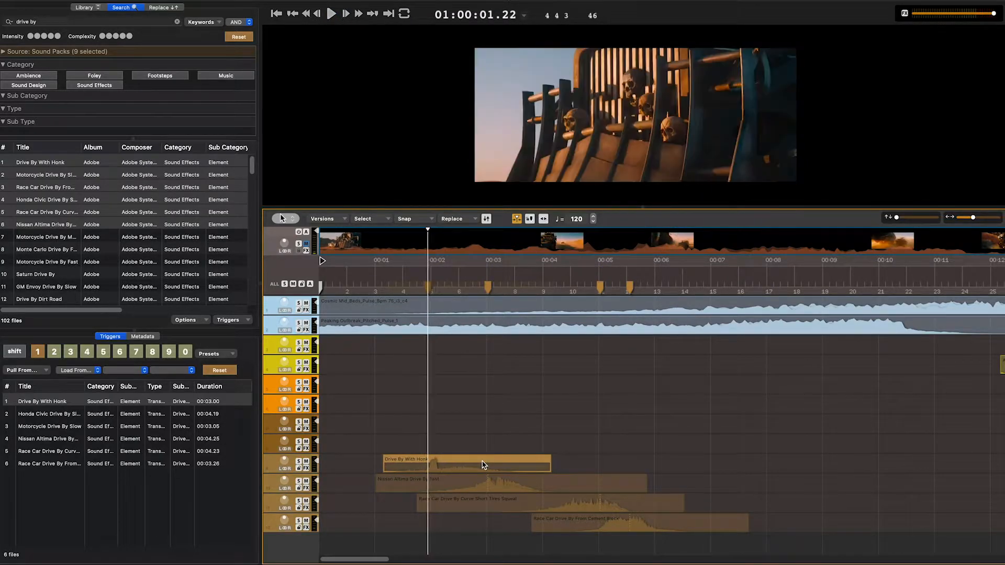
pyautogui.press('.')
pyautogui.press(',')
pyautogui.press('.')
pyautogui.press('.')
pyautogui.press(',')
pyautogui.click(595, 525)
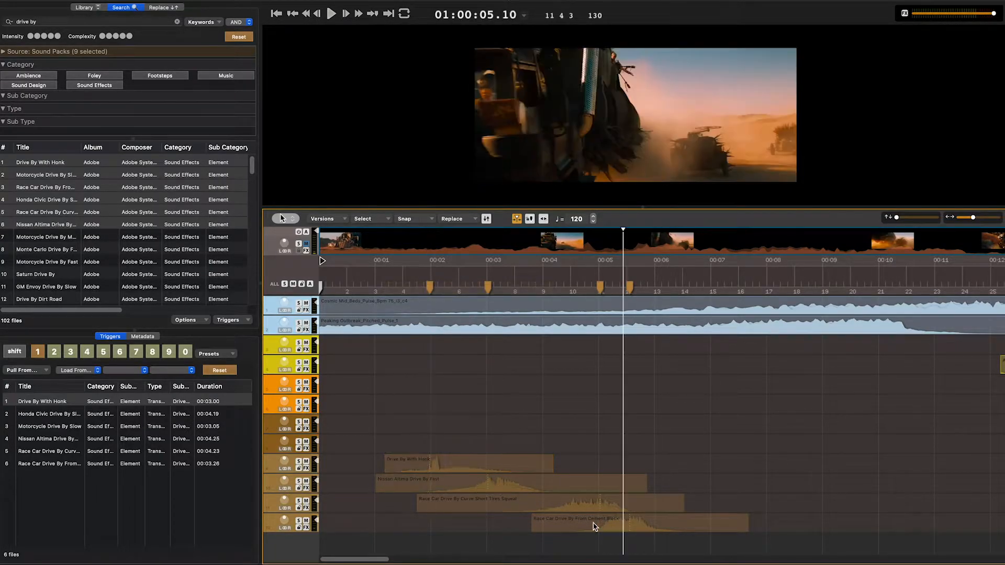
# - Time-compress the Race Car Drive By From Cement Block clip from its start to about 01:00:04.03, and play the drive-by section
pyautogui.press('e')
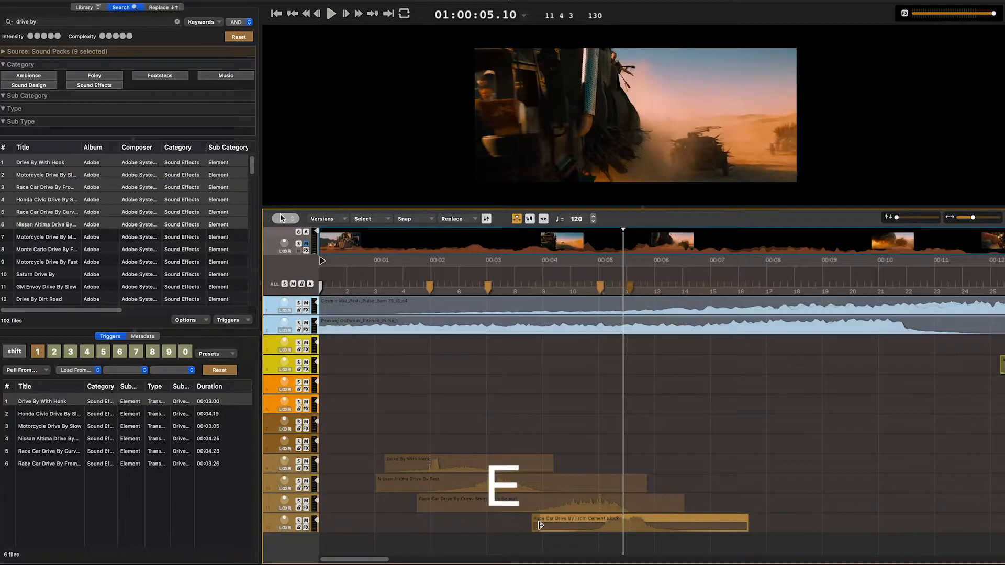
pyautogui.moveTo(541, 525); pyautogui.dragTo(551, 530)
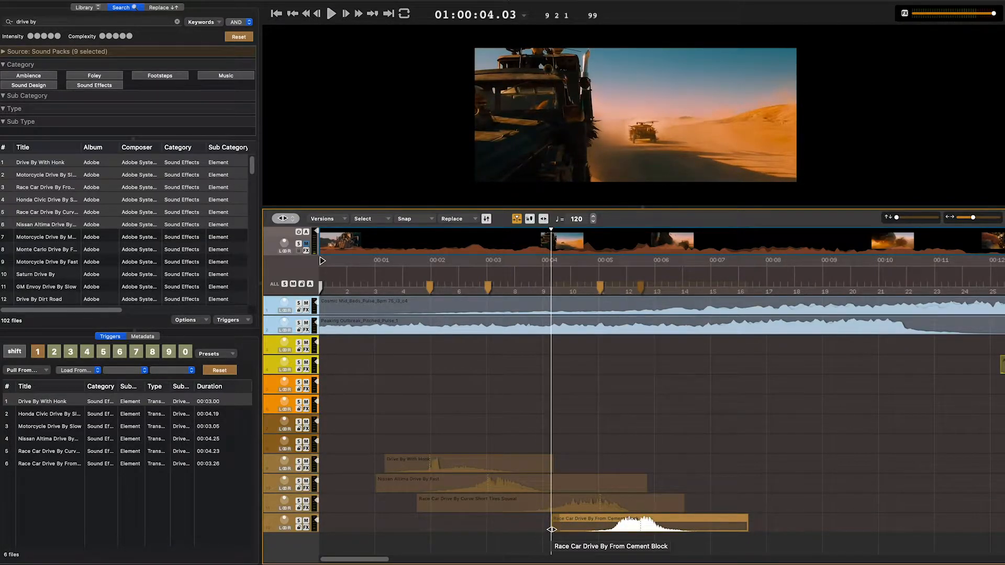
pyautogui.click(390, 281)
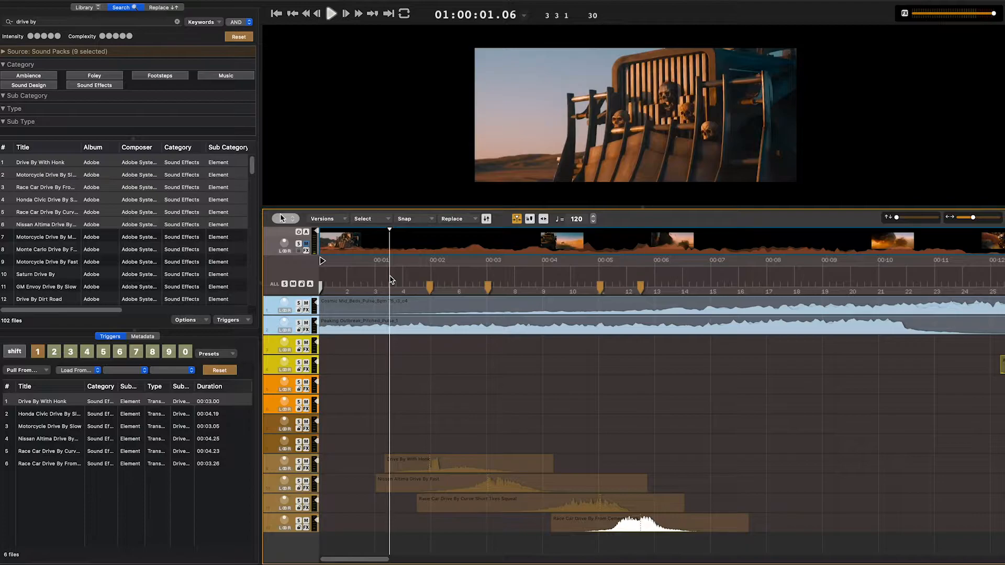
pyautogui.press('space')
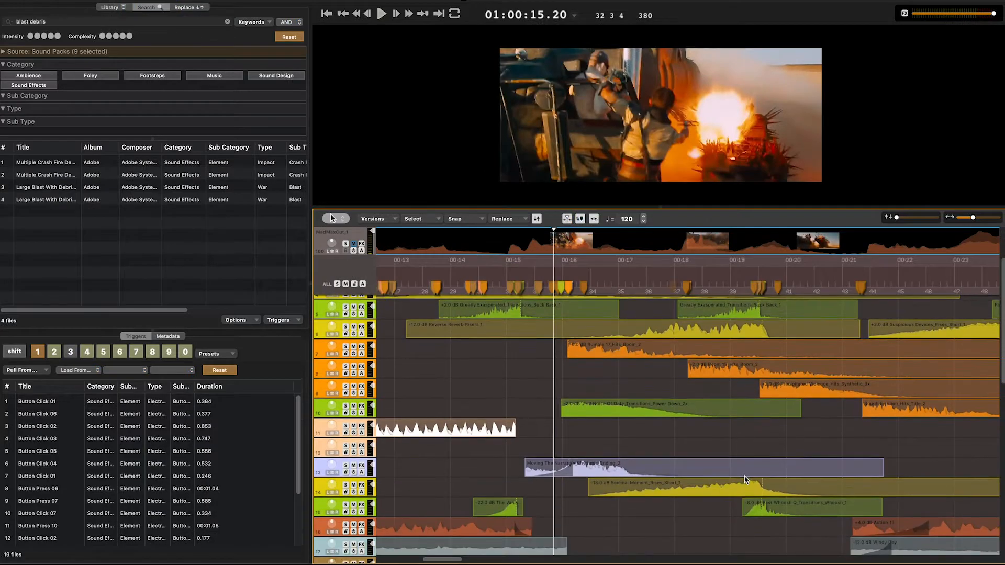
# - Insert the AUDistortion effect in Insert 1 of the Metallic Crash 01 clip that starts shortly after 00:16
pyautogui.scroll(-10, 745, 480)
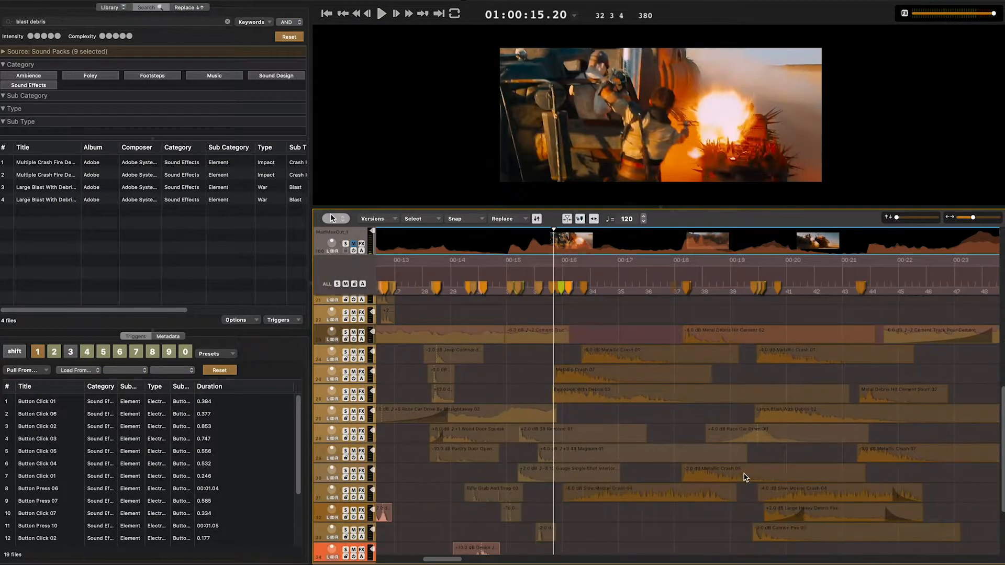
pyautogui.click(668, 359)
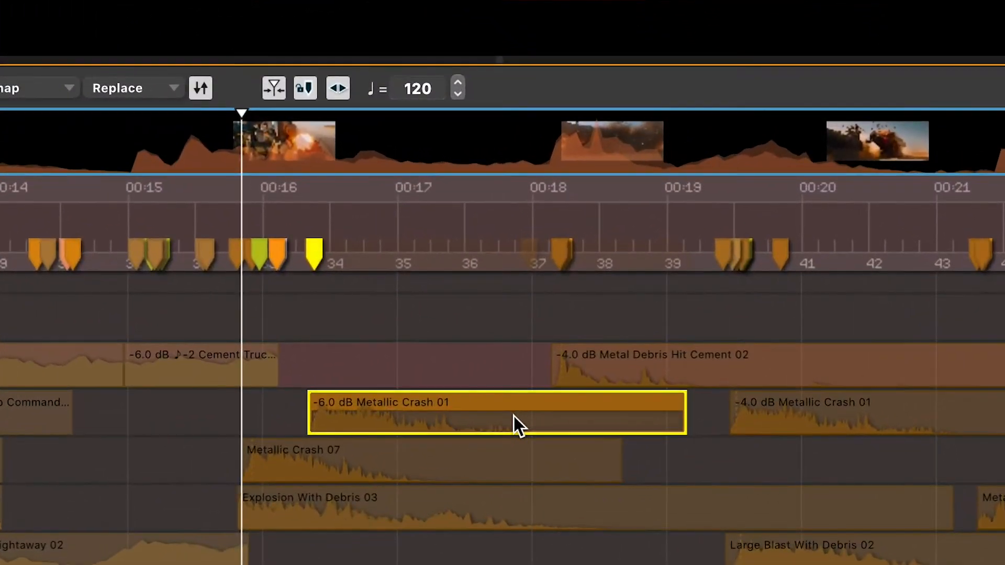
pyautogui.hotkey('shift', 'g')
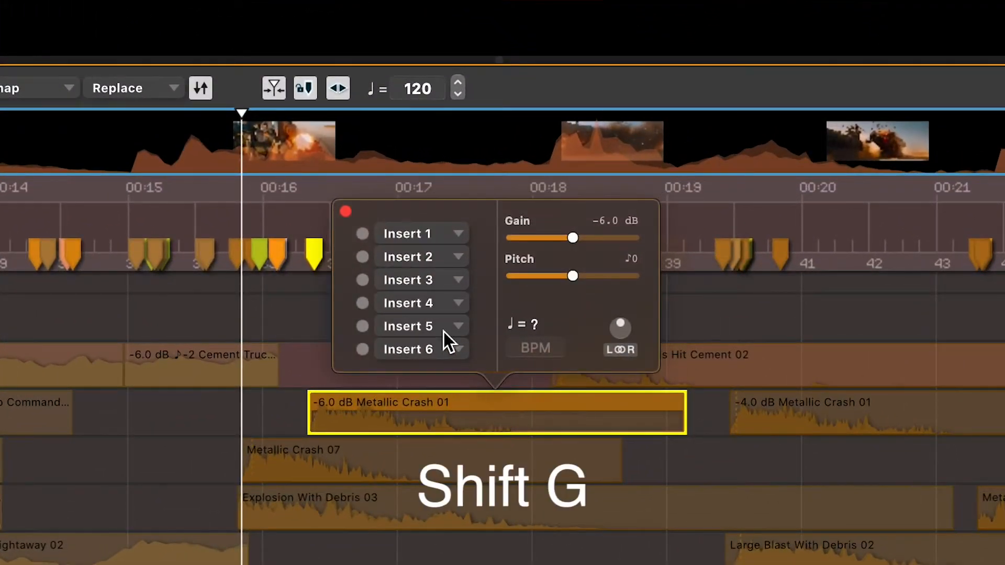
pyautogui.click(425, 234)
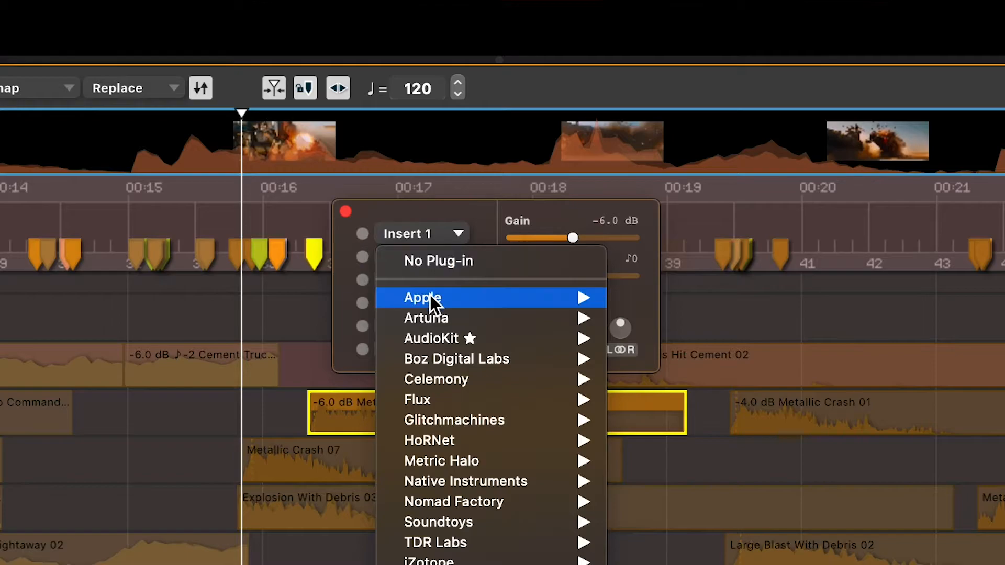
pyautogui.moveTo(542, 300)
pyautogui.click(708, 338)
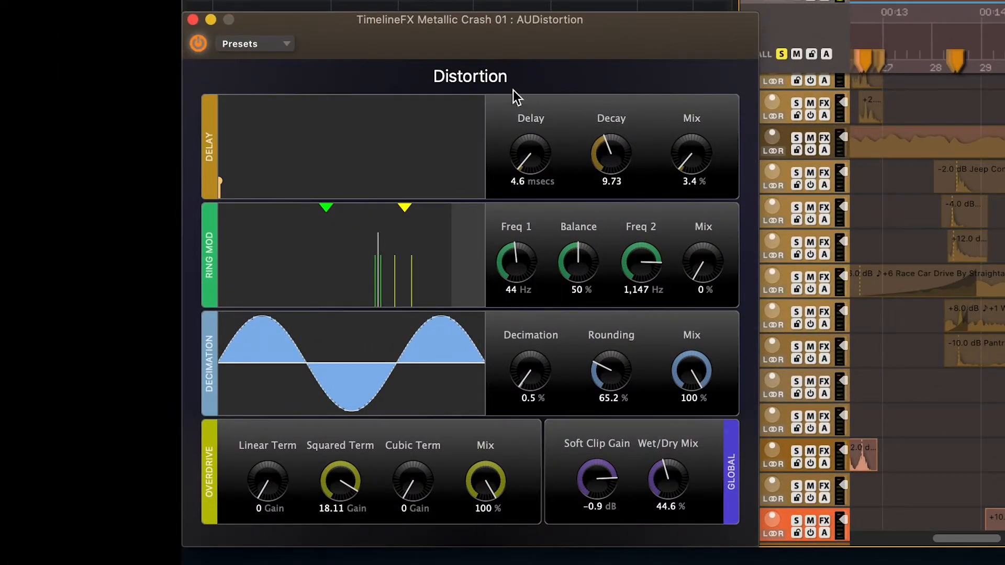
# - Choose a preset for the Metallic Crash 01 distortion effect, close the effect windows and play back the clip
pyautogui.click(246, 44)
pyautogui.moveTo(258, 131)
pyautogui.click(413, 132)
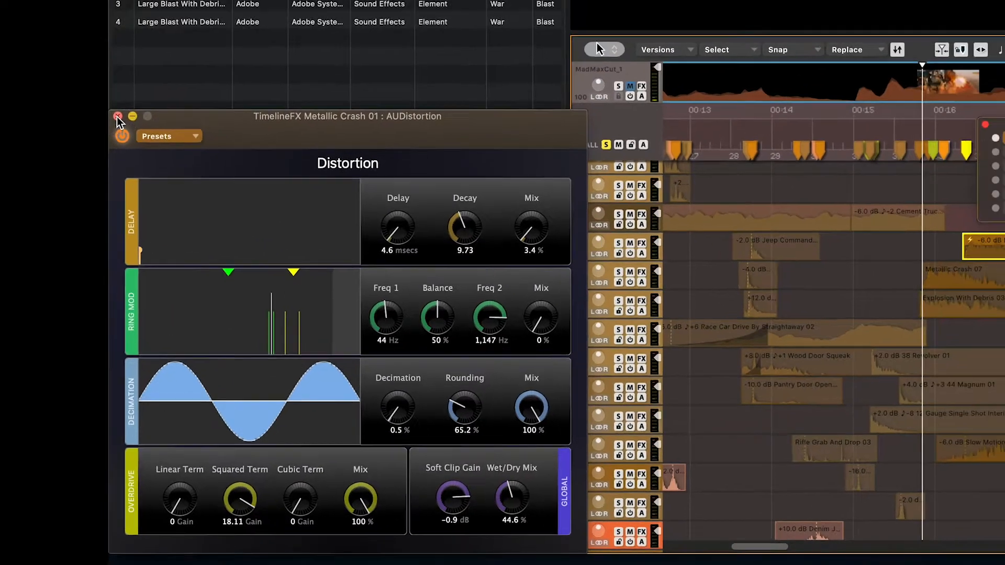
pyautogui.click(193, 19)
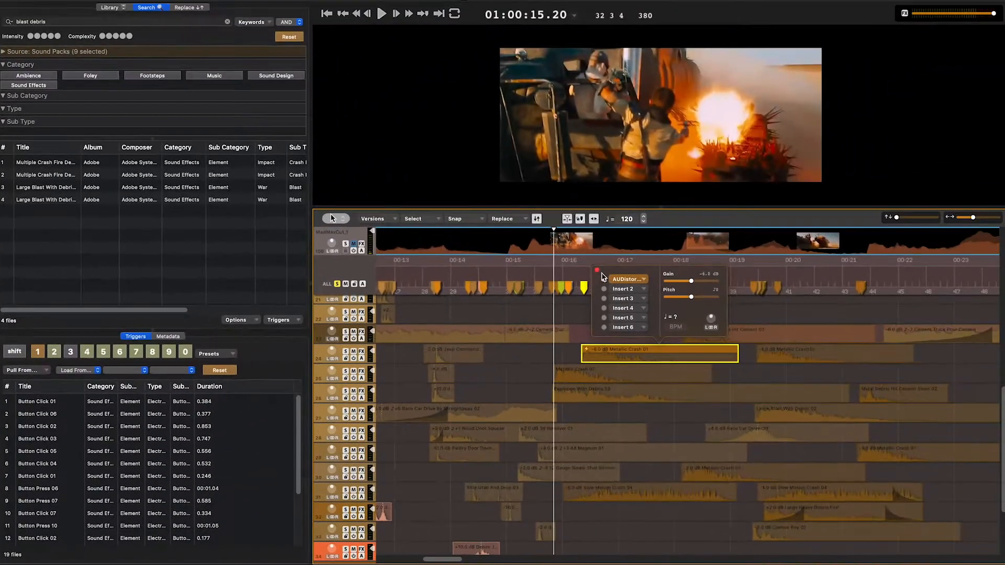
pyautogui.click(581, 317)
pyautogui.press('space')
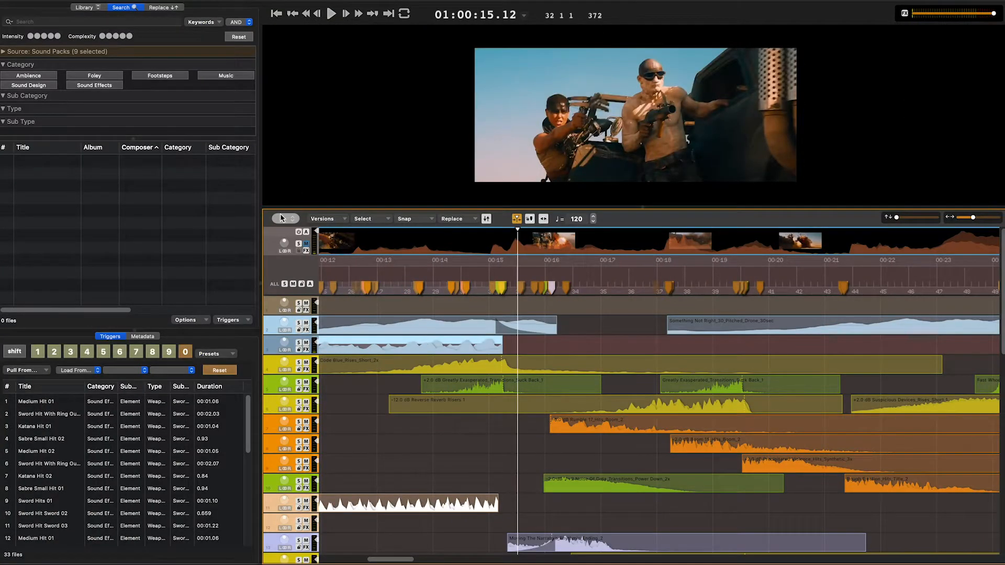
# - Set up a Desktop bounce of MadMax_YouDesign_1 with 1920x1080 video alongside the audio mix, and cancel it
pyautogui.press('super+b')
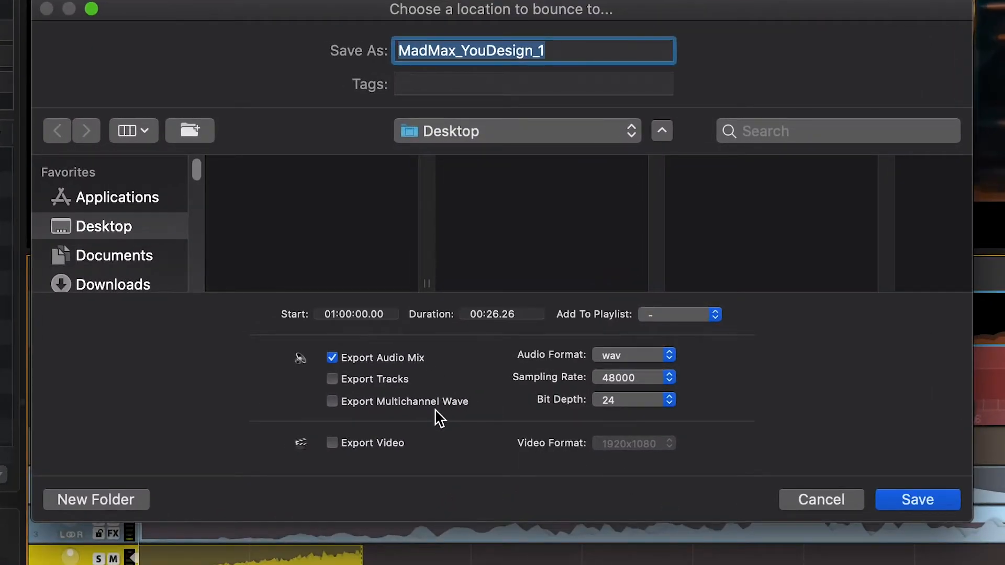
pyautogui.click(372, 444)
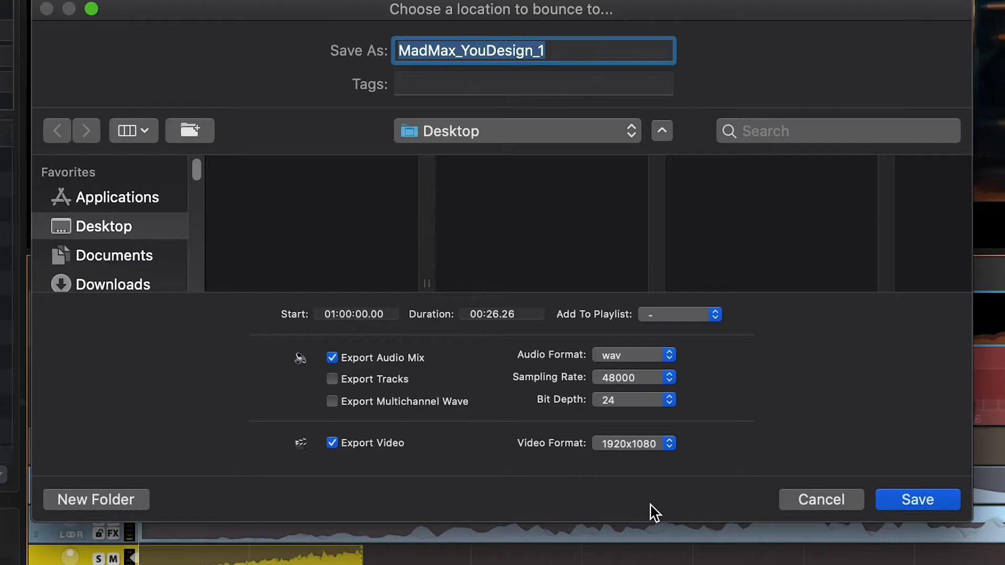
pyautogui.click(795, 509)
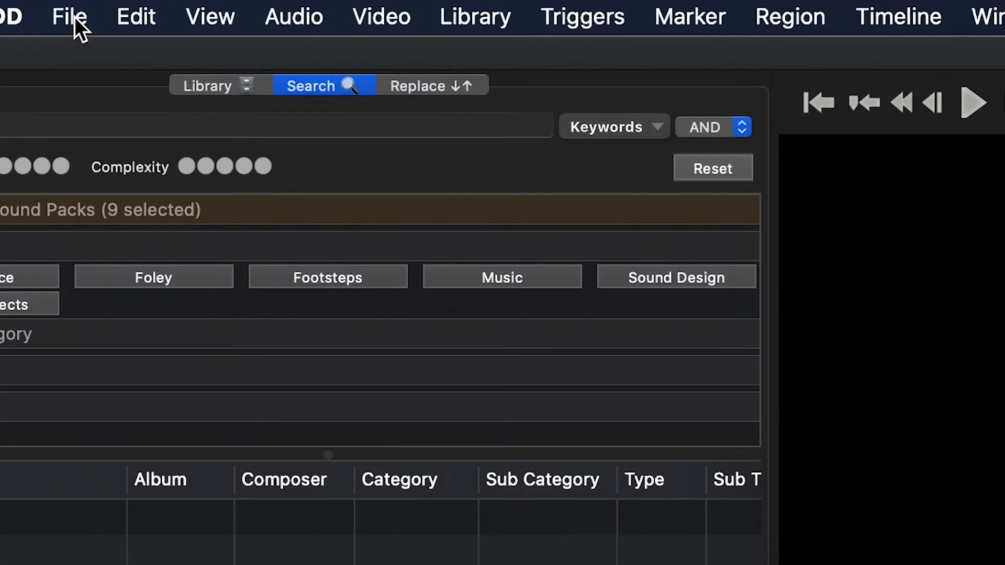
# - Export the project as Final Cut Pro XML with regions rendered to 48000 Hz, 24-bit WAV and the video included
pyautogui.click(74, 17)
pyautogui.moveTo(245, 419)
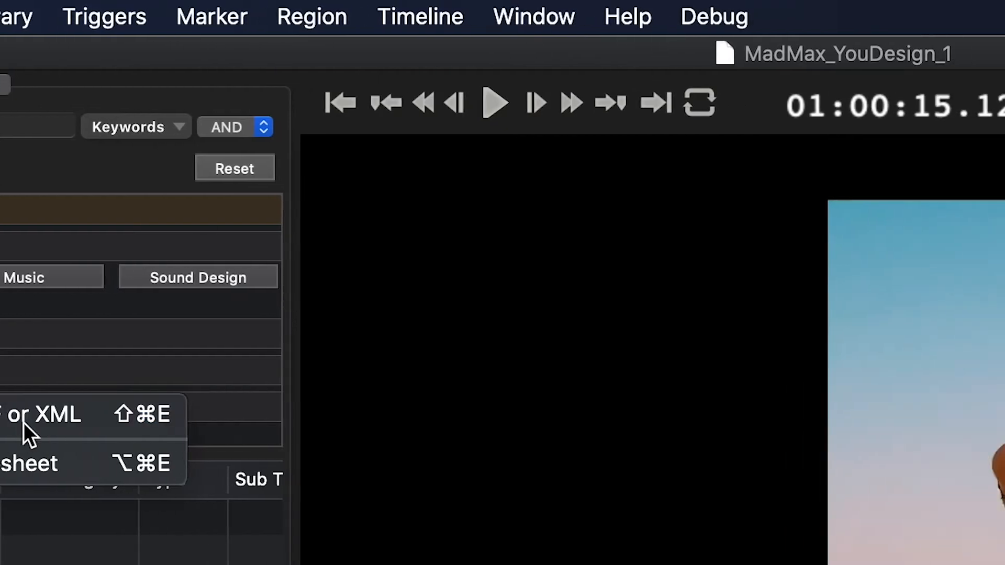
pyautogui.click(32, 415)
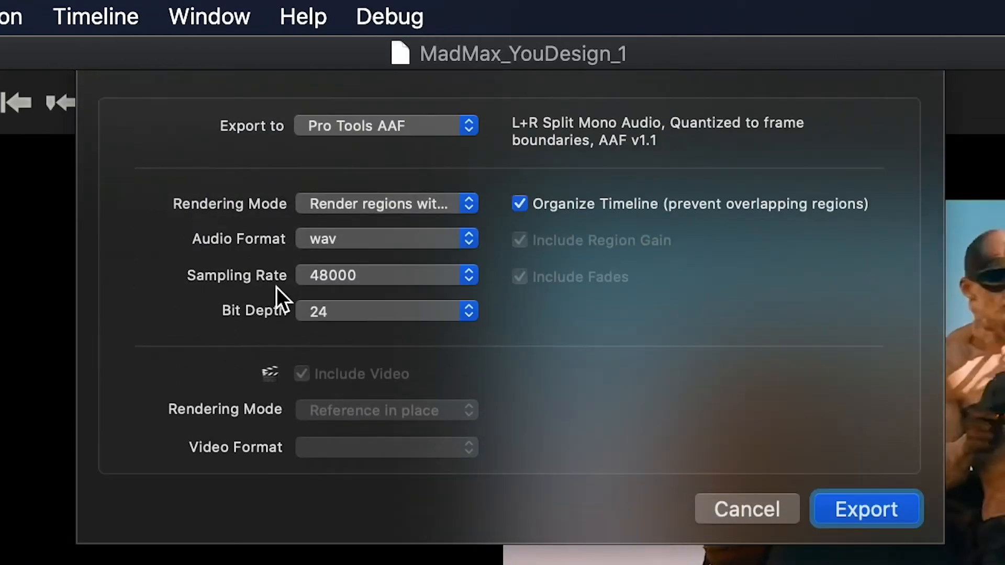
pyautogui.click(425, 129)
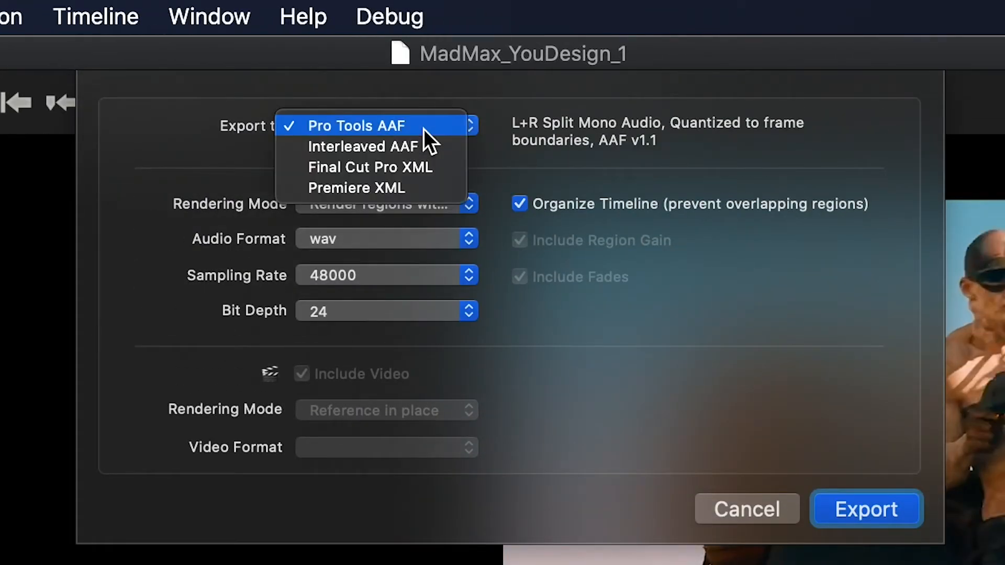
pyautogui.click(427, 169)
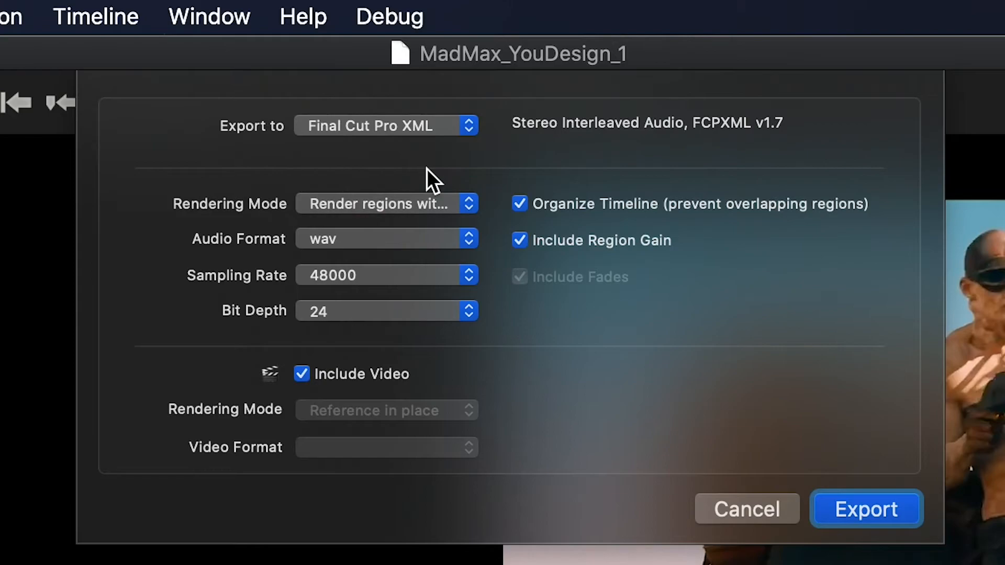
pyautogui.click(432, 200)
pyautogui.click(433, 202)
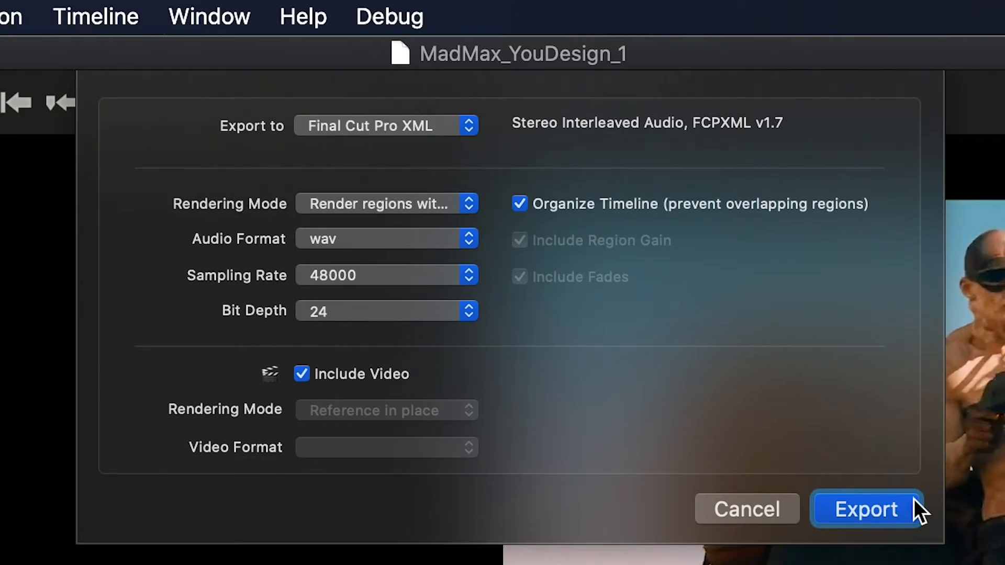
pyautogui.click(910, 517)
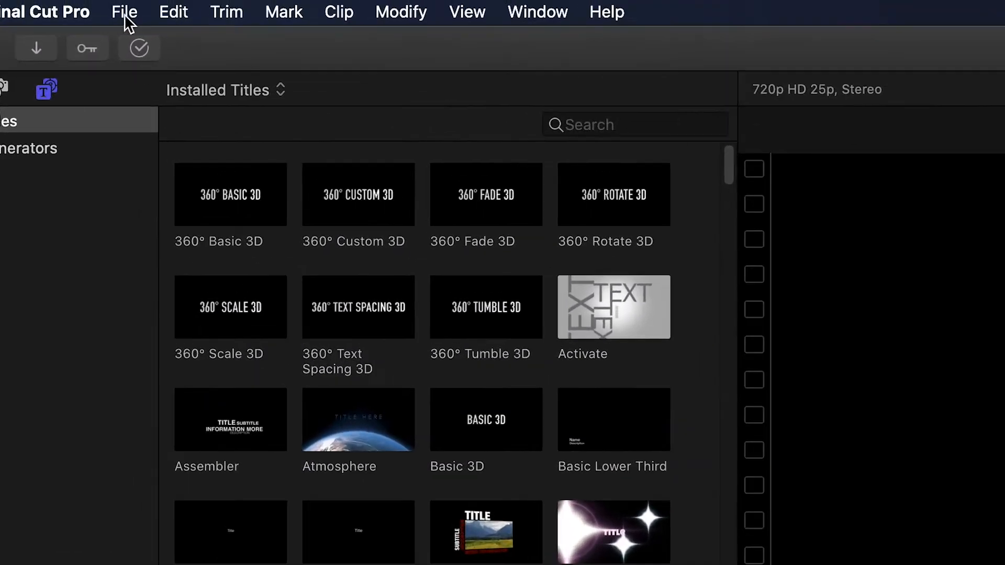
# - Switch to Final Cut Pro and import the exported MadMax_YouDesign_1 XML
pyautogui.click(125, 20)
pyautogui.moveTo(140, 156)
pyautogui.click(533, 224)
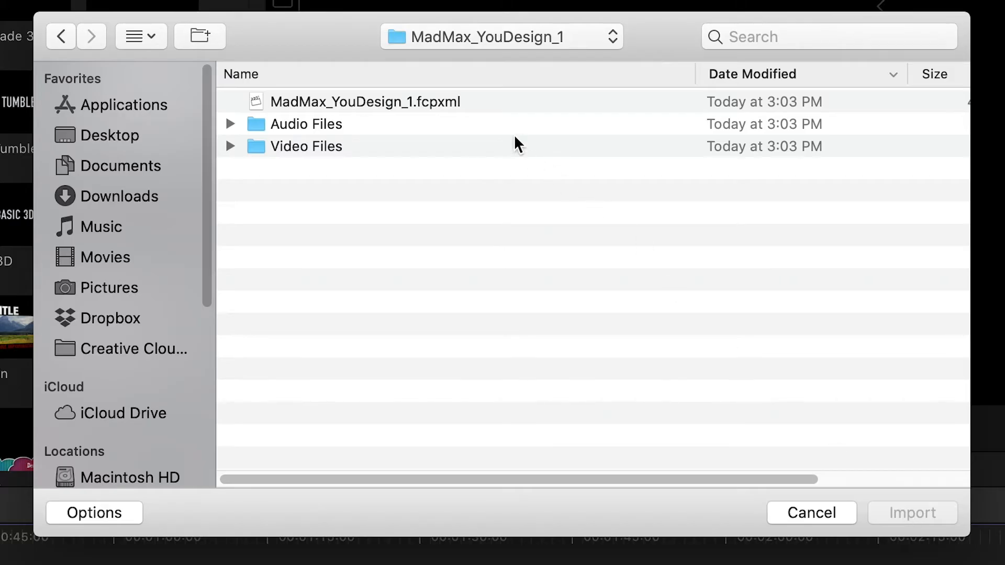
pyautogui.click(492, 102)
pyautogui.click(913, 512)
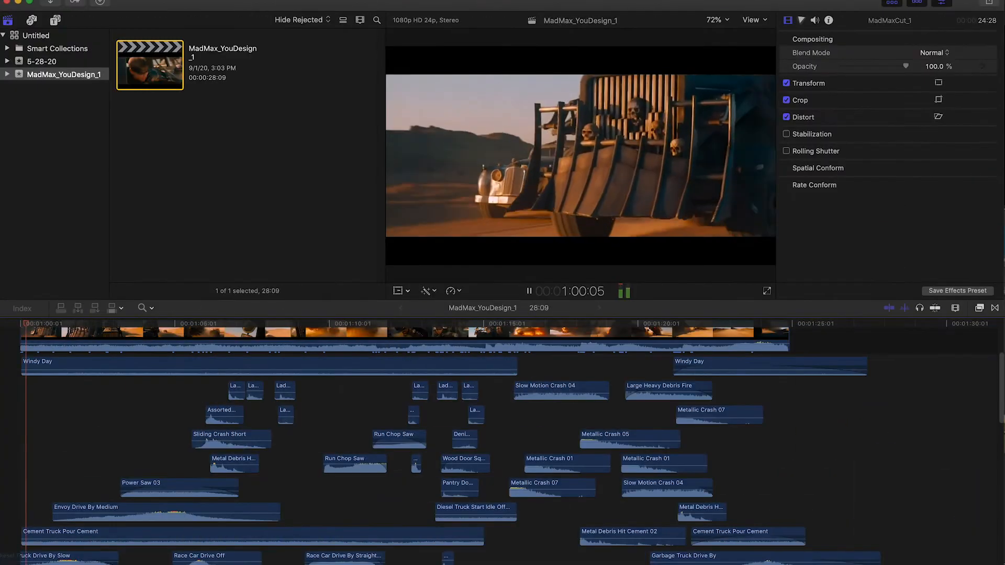
# - Examine the imported sound clips across all timeline lanes of MadMax_YouDesign_1 while the project plays
pyautogui.scroll(-5, 219, 549)
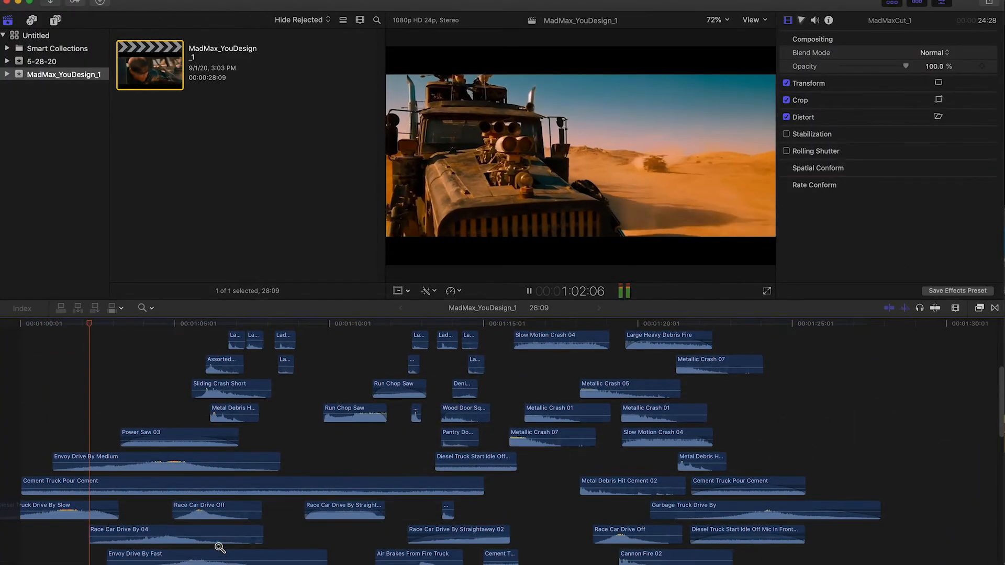
pyautogui.scroll(-5, 219, 548)
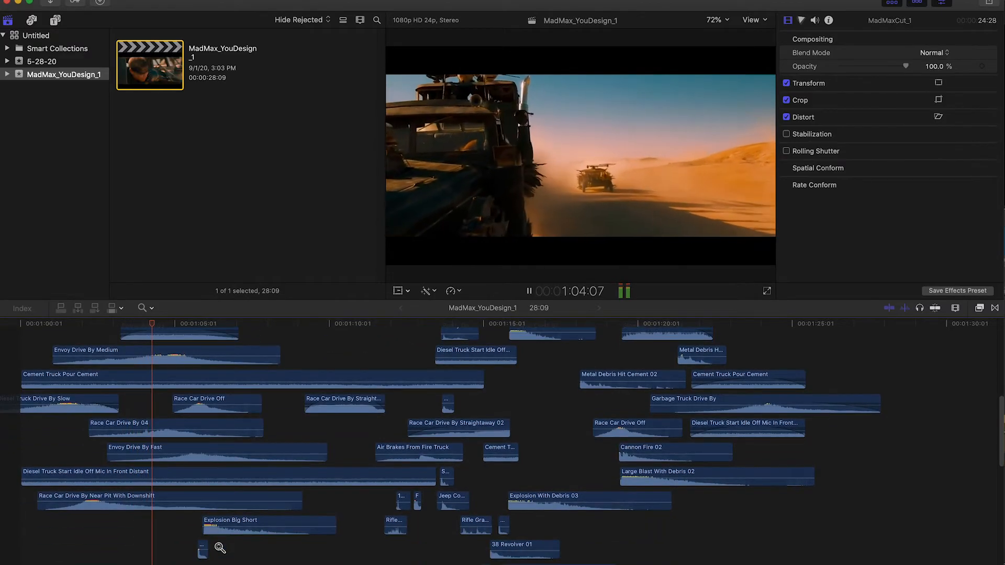
pyautogui.scroll(-10, 219, 547)
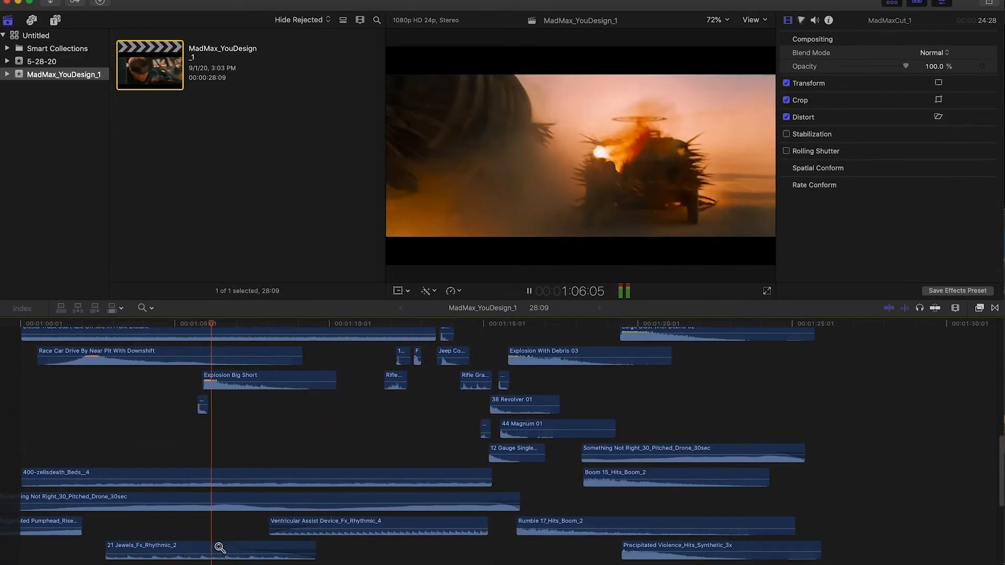
pyautogui.scroll(-6, 220, 547)
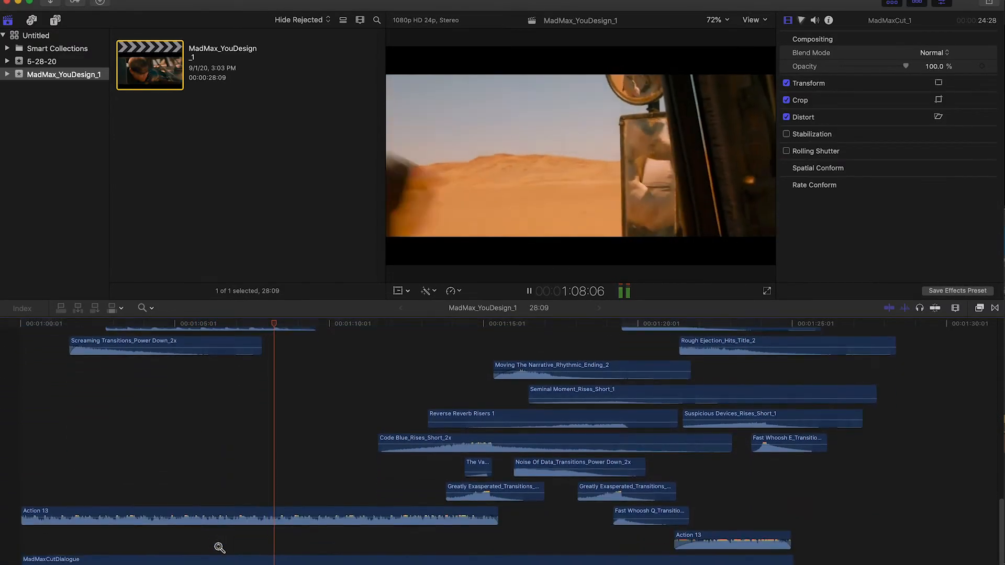
pyautogui.scroll(5, 220, 548)
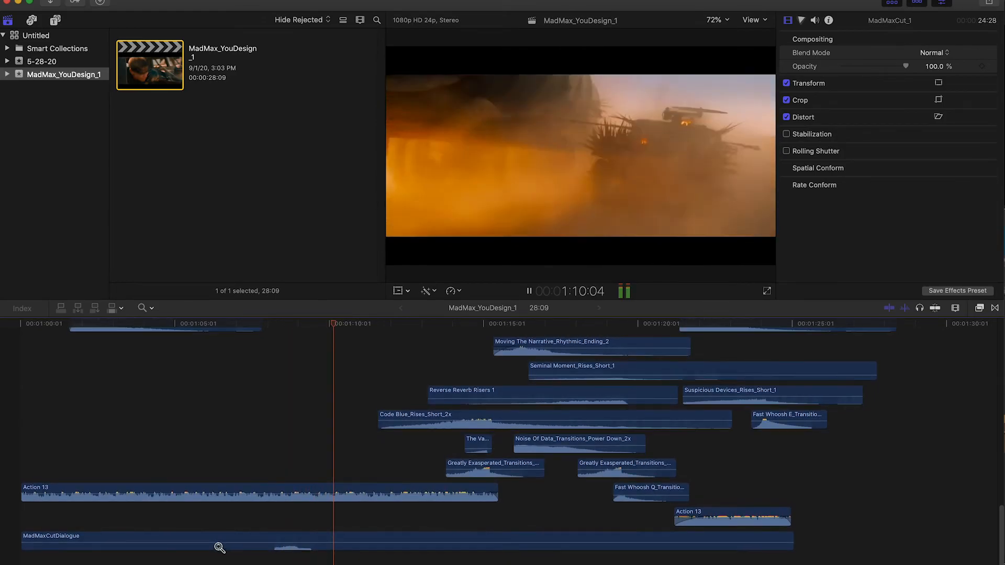
pyautogui.scroll(8, 219, 548)
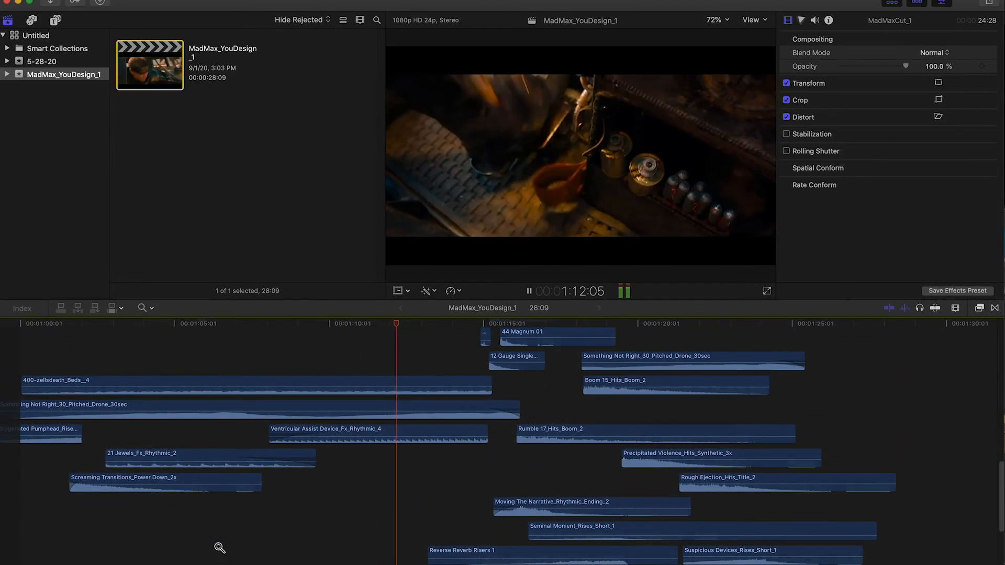
pyautogui.scroll(3, 220, 547)
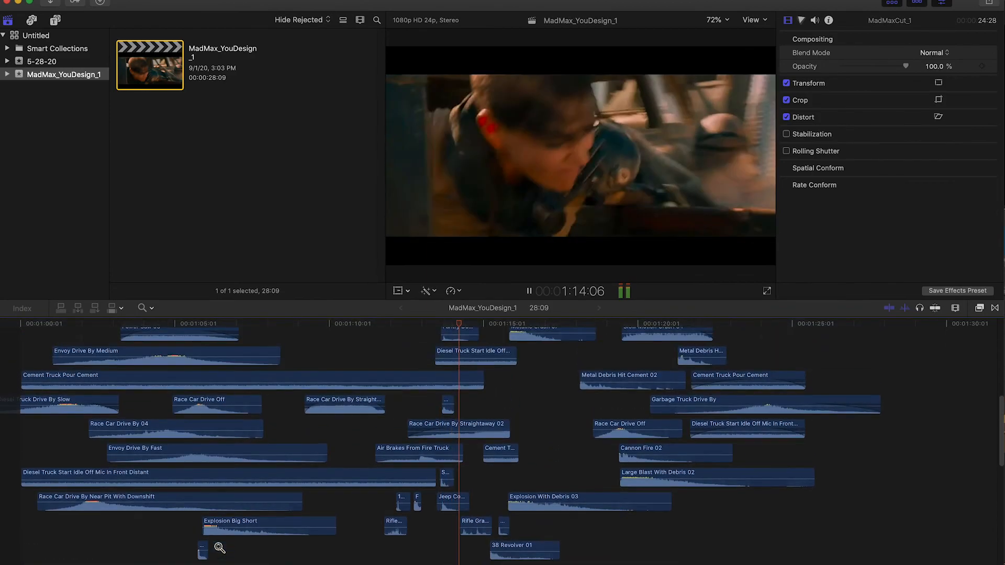
pyautogui.scroll(9, 220, 547)
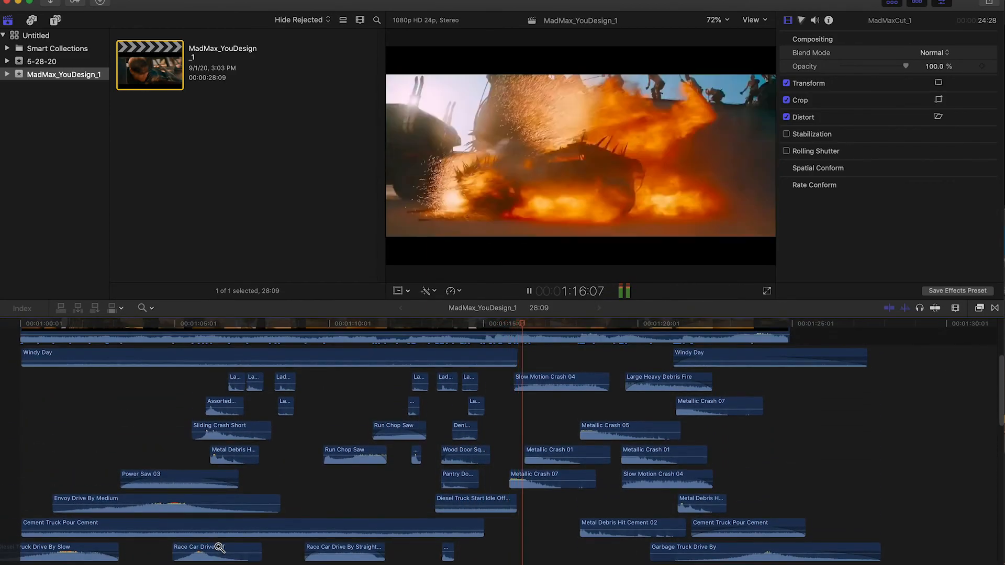